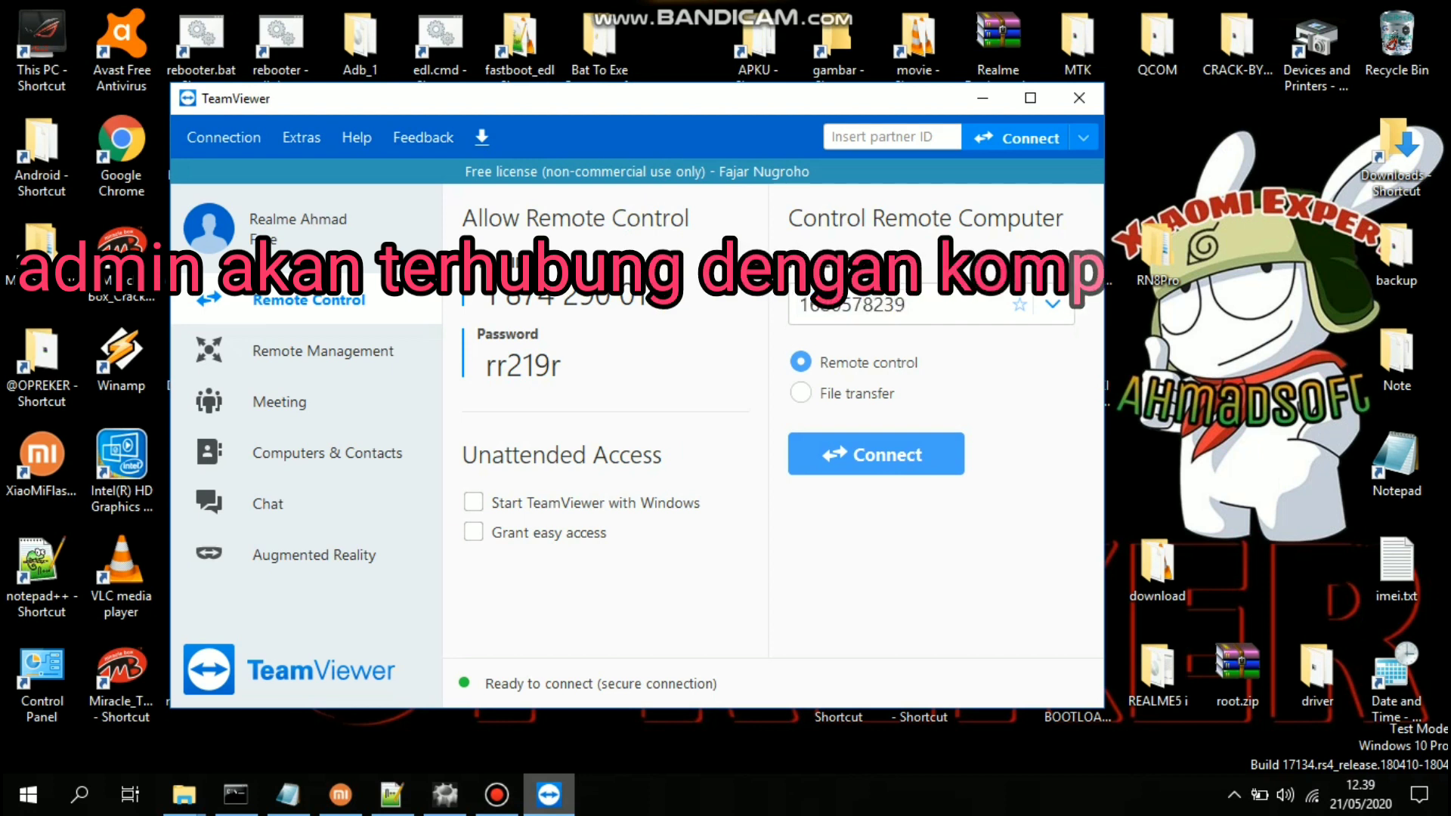
# Connect to the customer's computer by partner ID and log on with its remote password
pyautogui.press('Return')
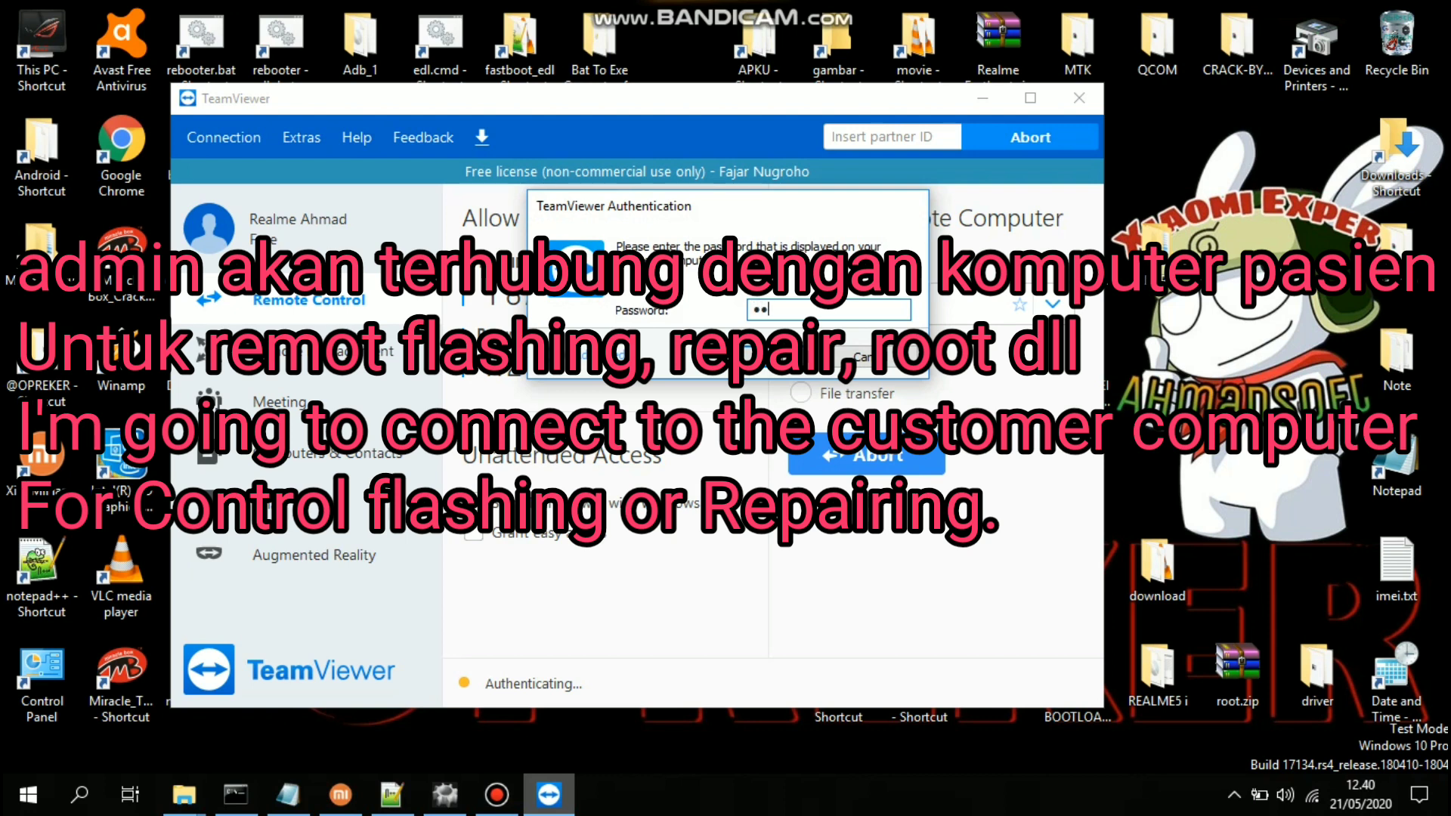
pyautogui.write('**')
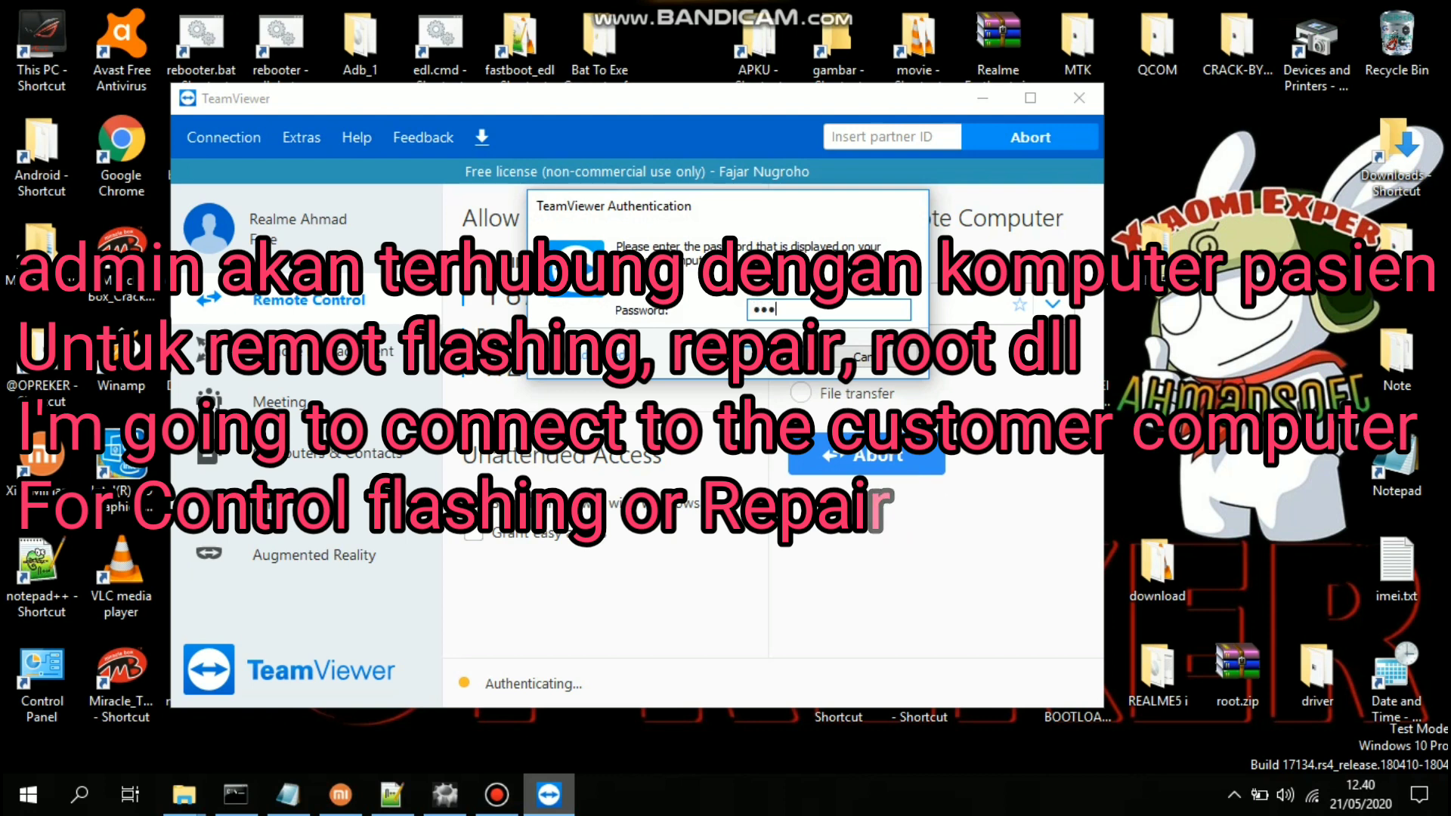
pyautogui.write('r')
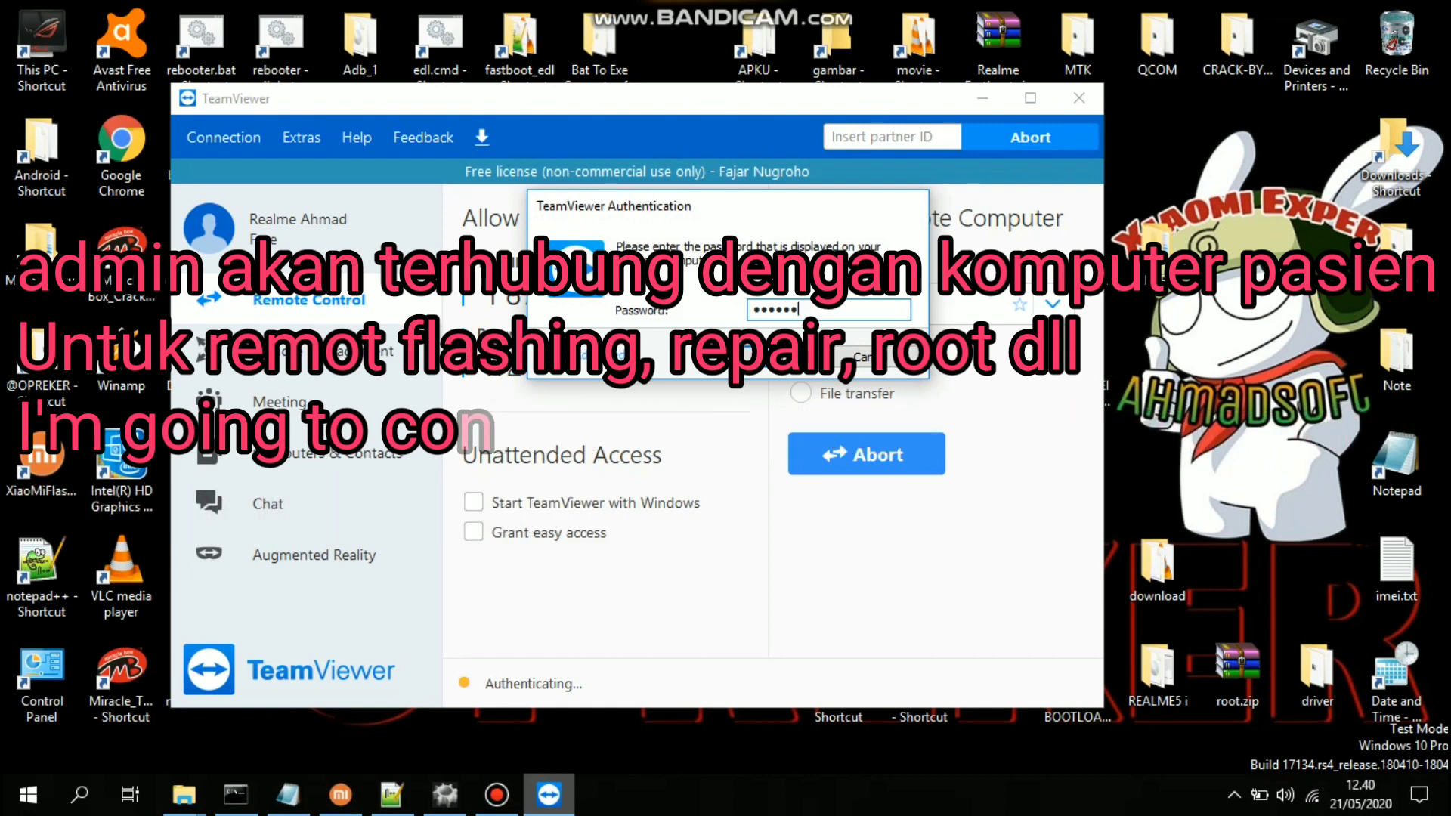
pyautogui.press('Return')
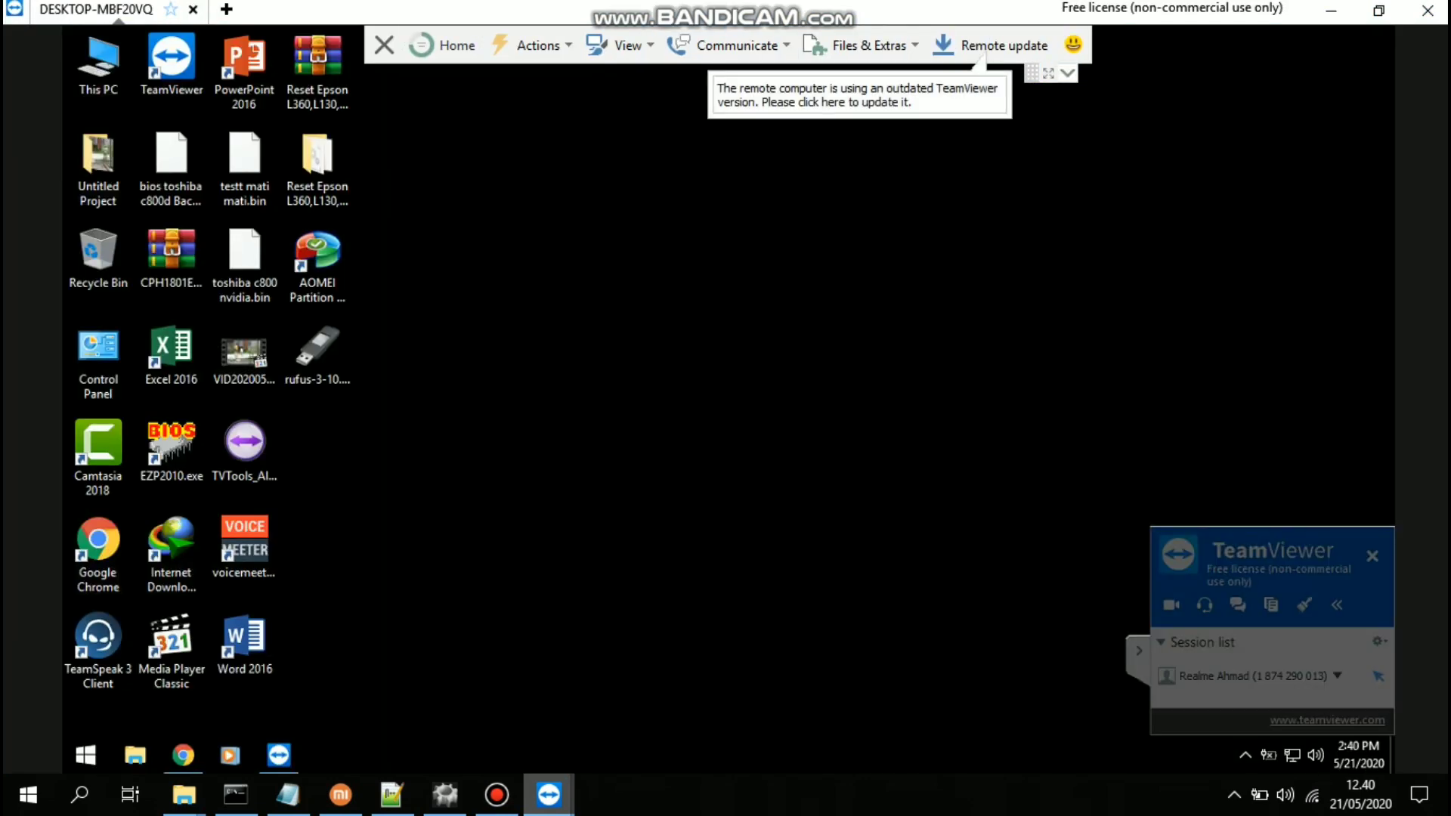
# Collapse the session toolbar and refresh the remote desktop twice
pyautogui.click(1068, 73)
pyautogui.rightClick(852, 223)
pyautogui.click(884, 281)
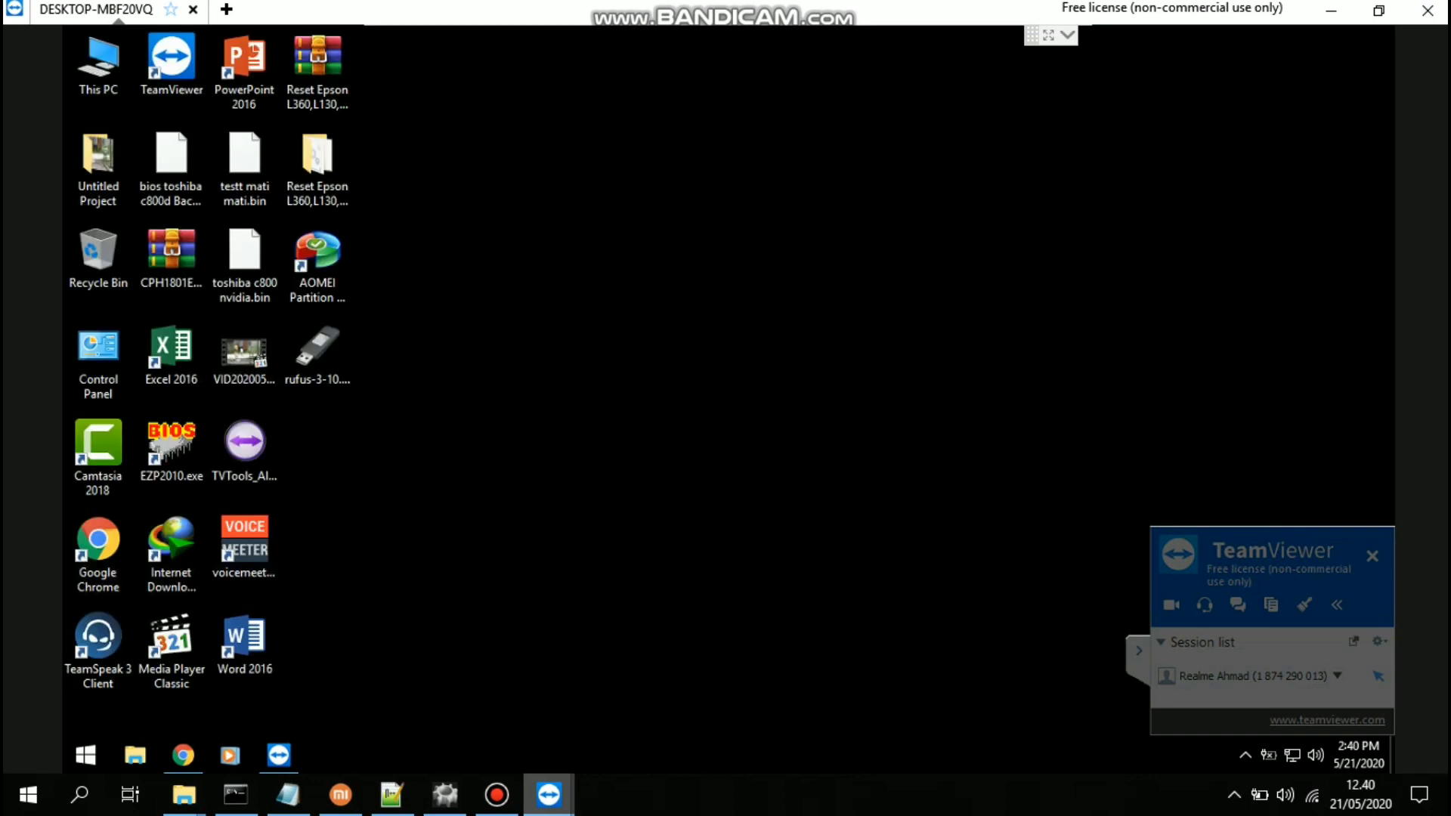
pyautogui.rightClick(731, 222)
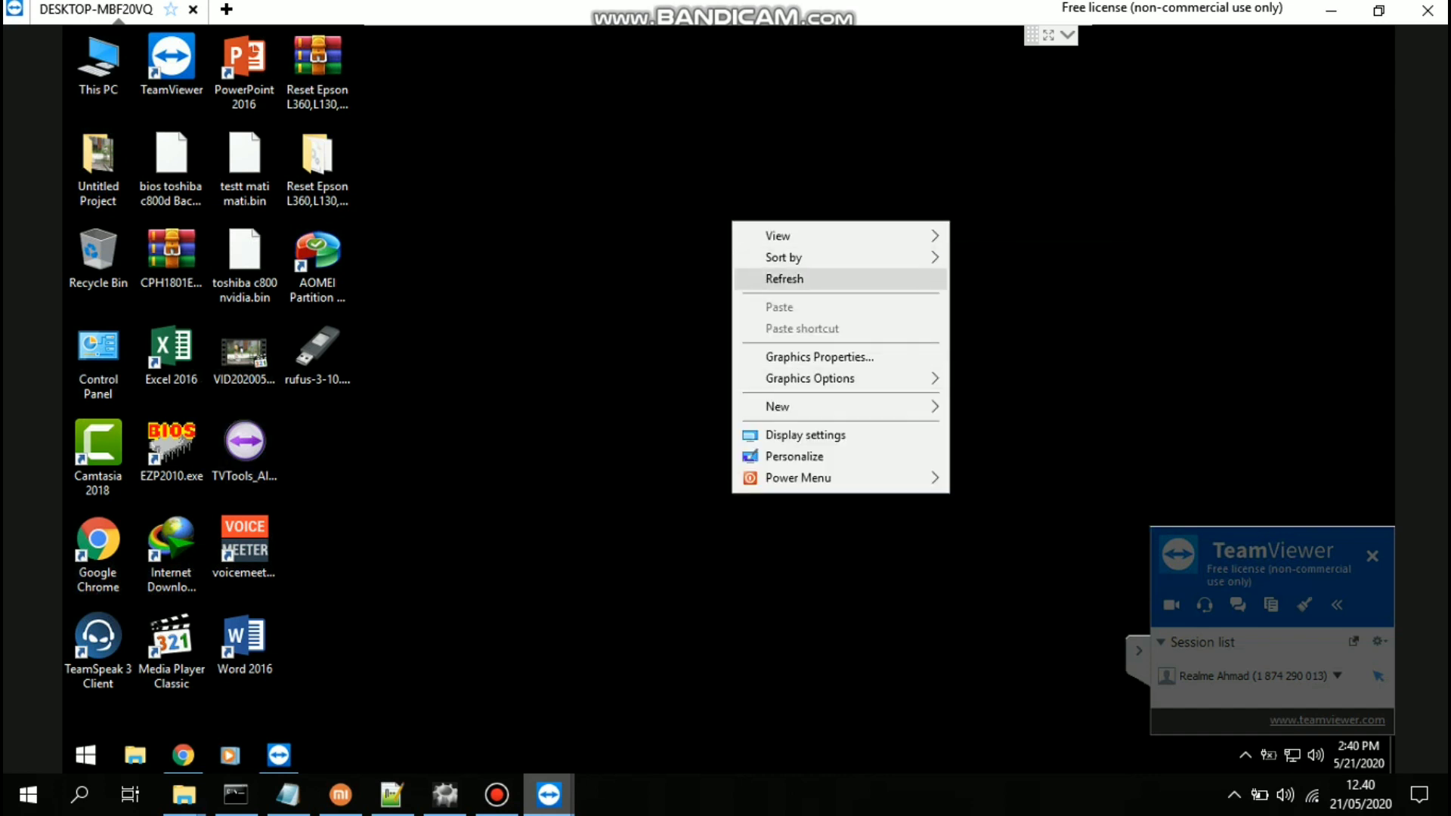
pyautogui.click(786, 278)
# View This PC's system properties (Windows 10 Pro, 4.00 GB RAM), then minimize both windows
pyautogui.press('super')
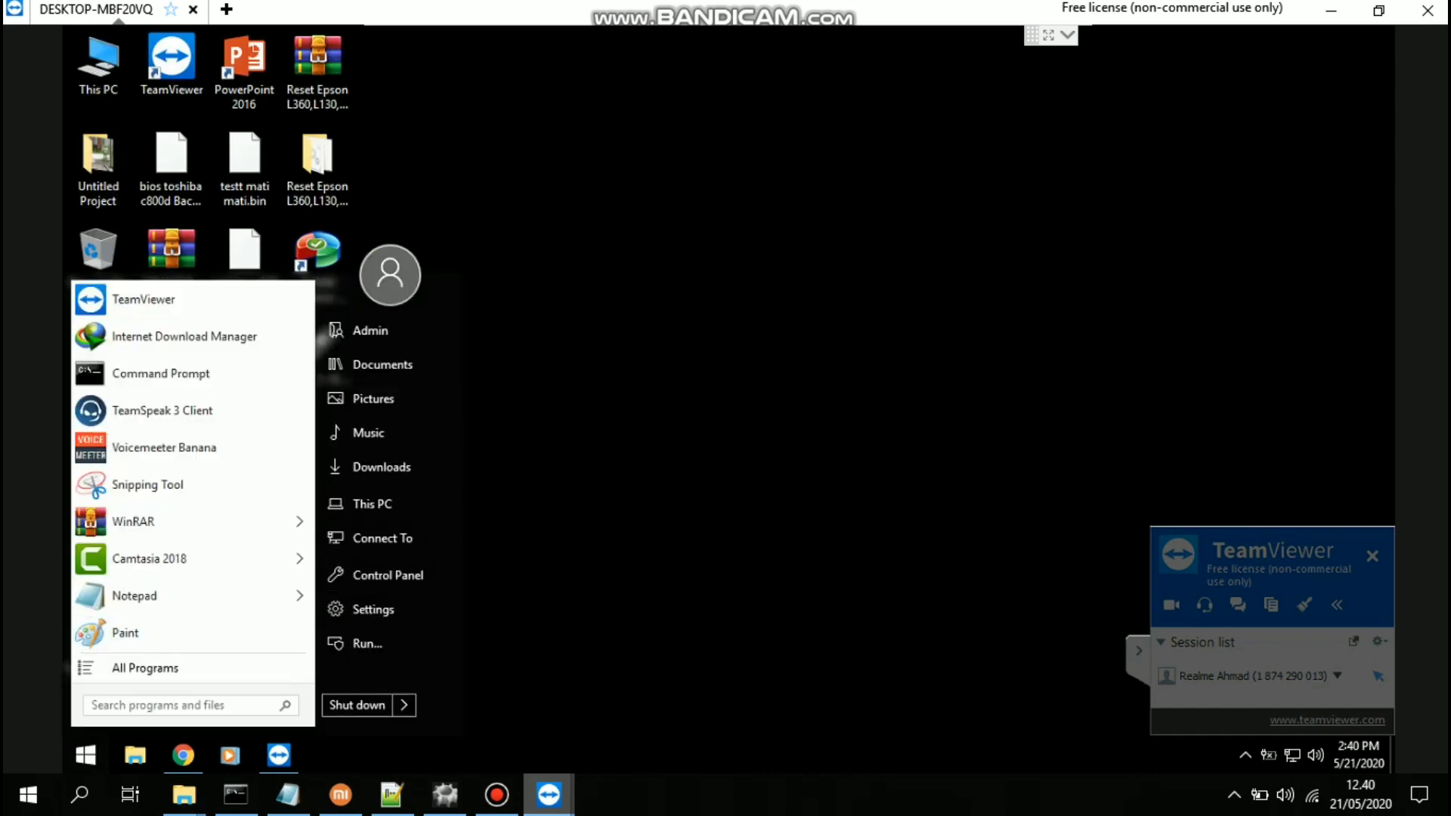
pyautogui.click(383, 502)
pyautogui.moveTo(922, 113); pyautogui.dragTo(571, 36)
pyautogui.rightClick(679, 345)
pyautogui.click(738, 529)
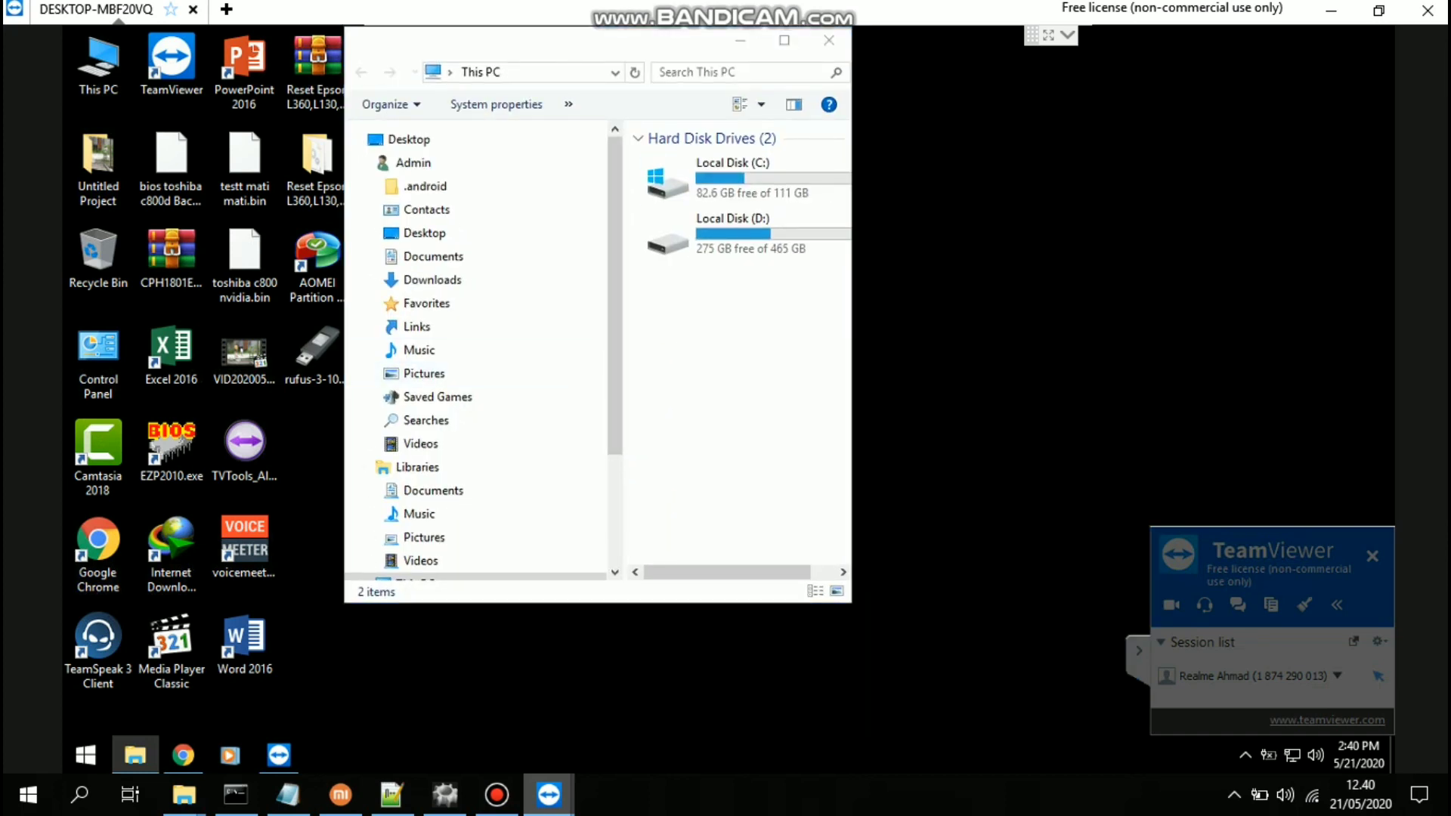
pyautogui.moveTo(827, 56); pyautogui.dragTo(669, 116)
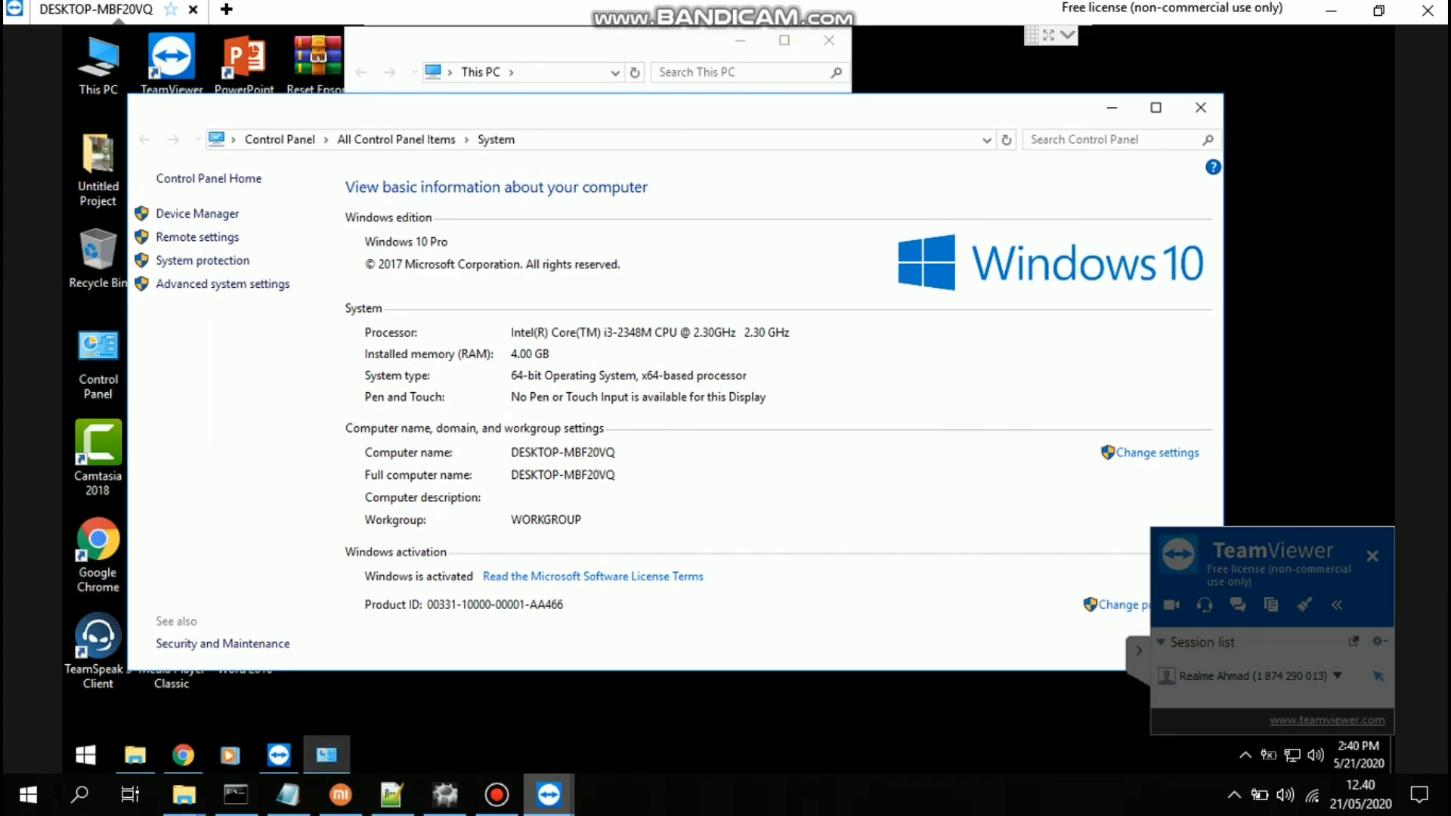
pyautogui.click(1112, 107)
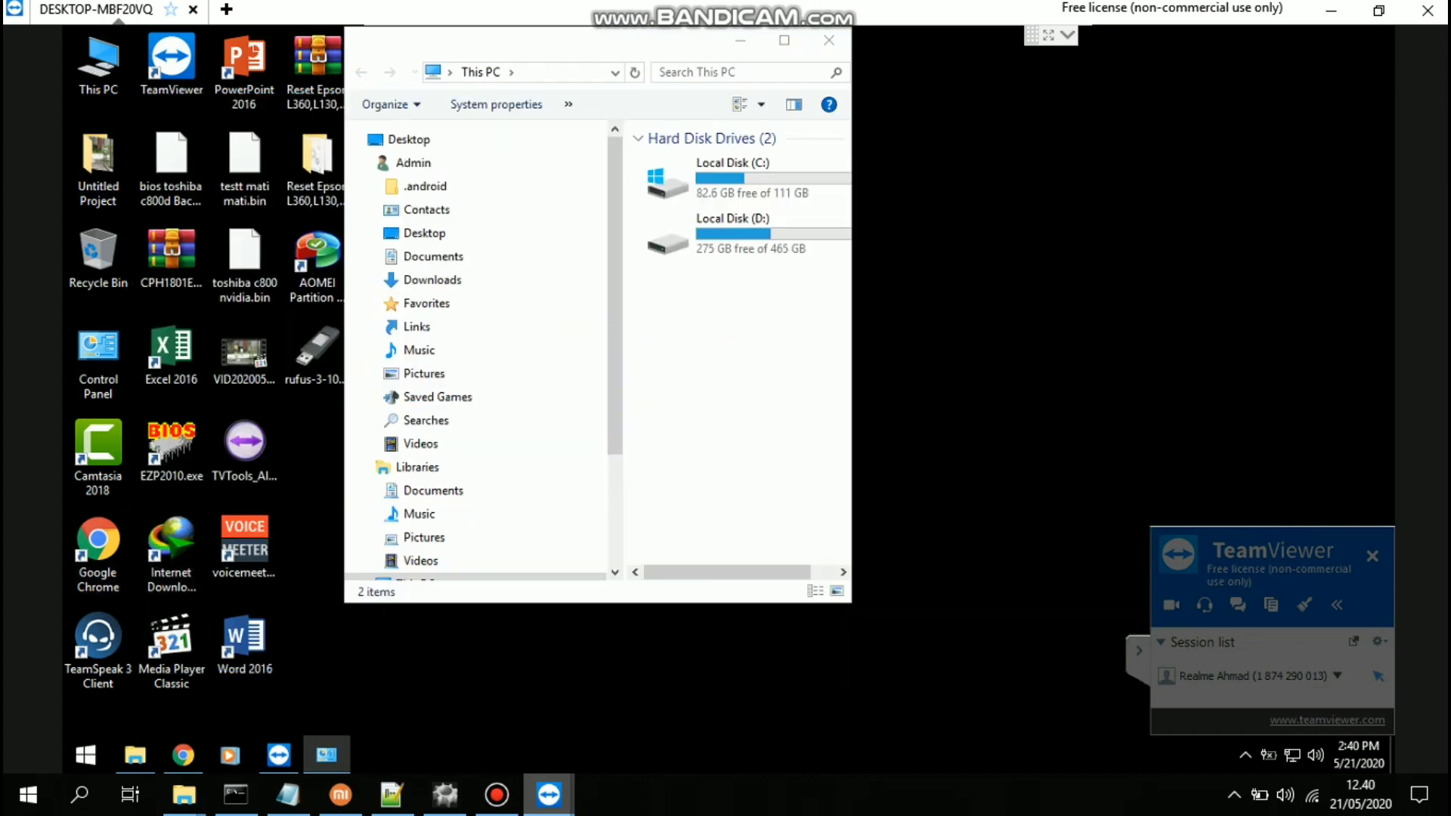
pyautogui.click(741, 40)
# Open Control Panel in Category view and go to Hardware and Sound > Devices and Printers
pyautogui.click(86, 755)
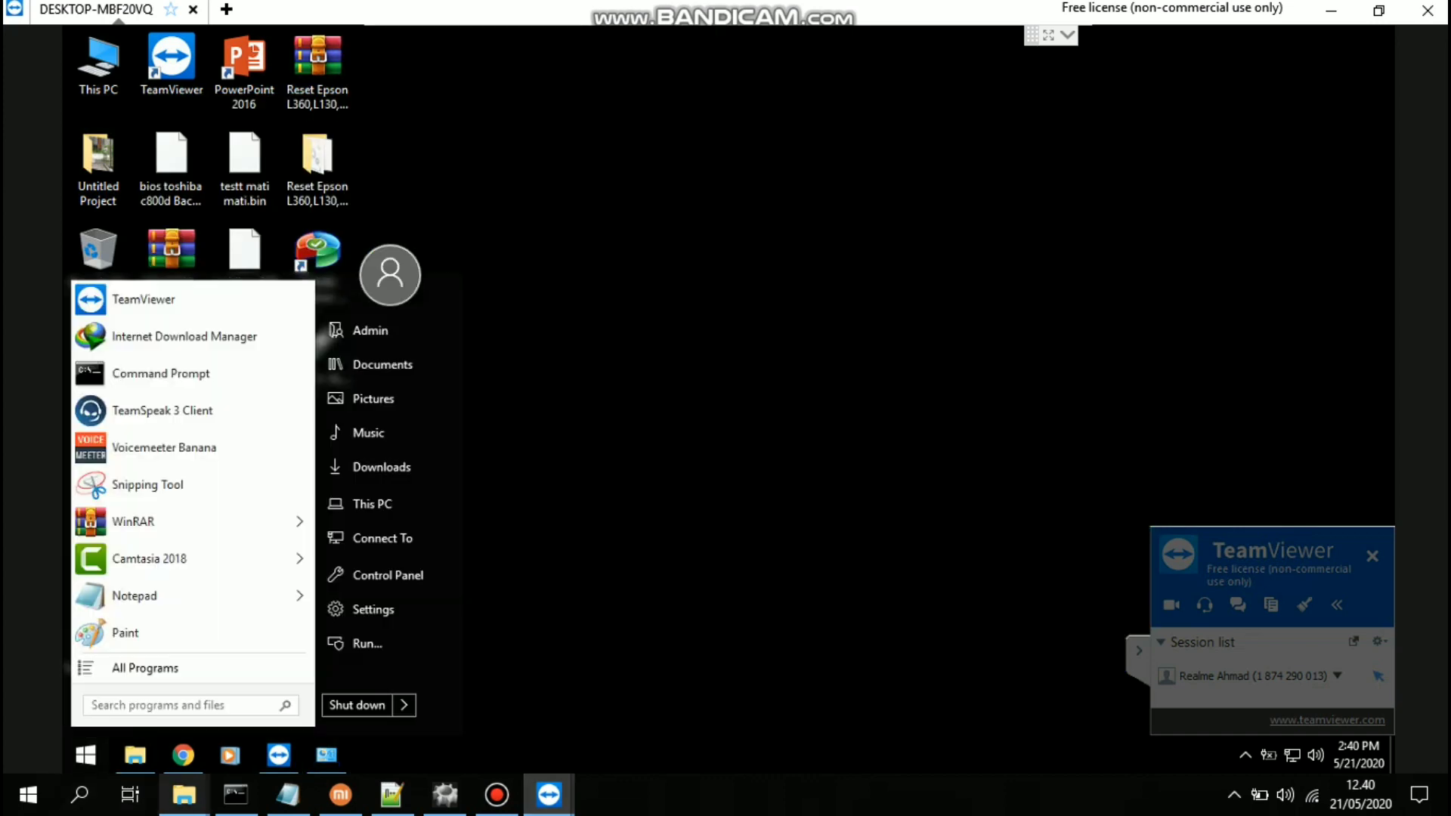
pyautogui.click(387, 574)
pyautogui.scroll(-1, 486, 446)
pyautogui.scroll(1, 486, 486)
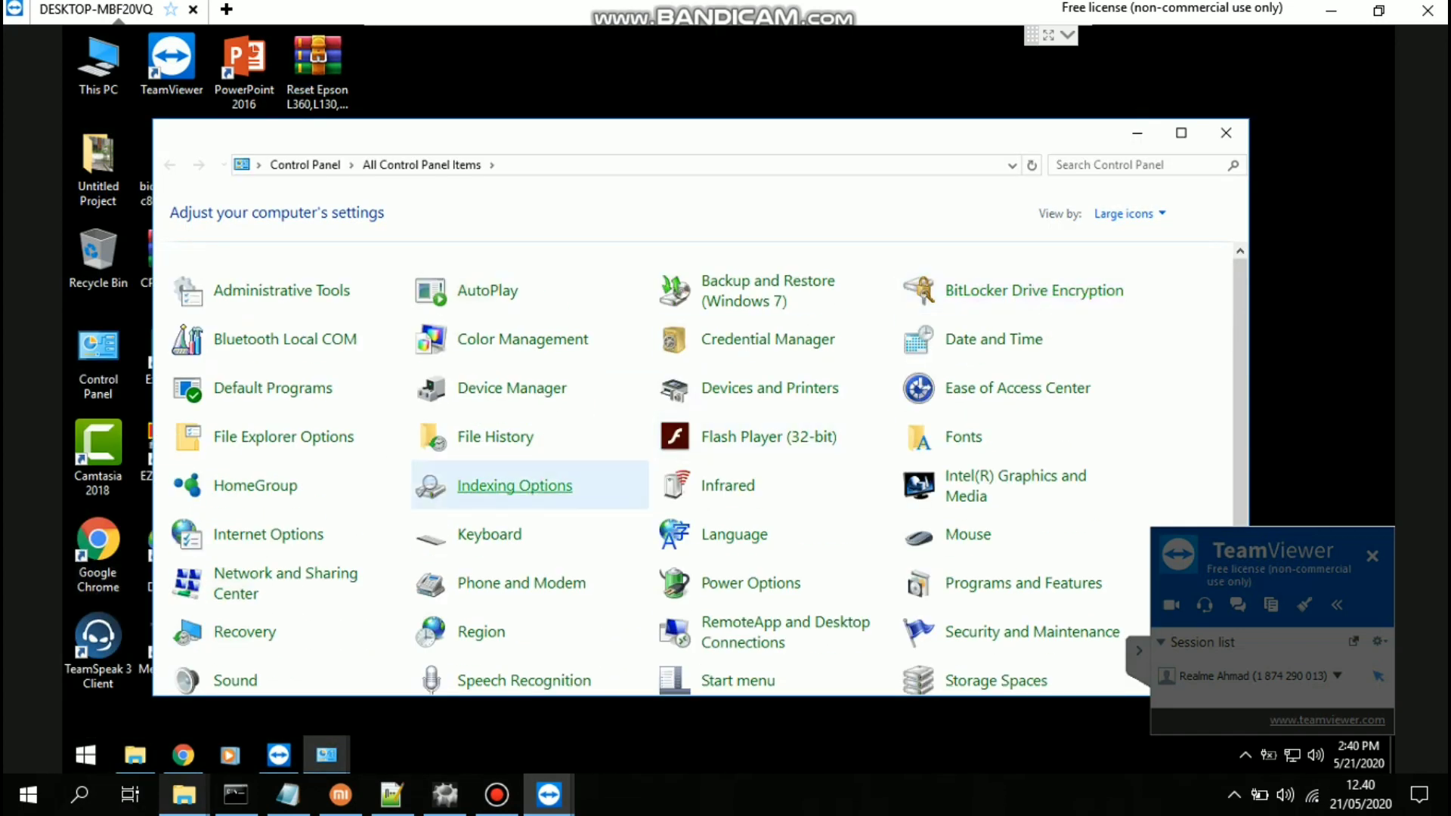
pyautogui.scroll(-1, 763, 574)
pyautogui.scroll(-2, 763, 574)
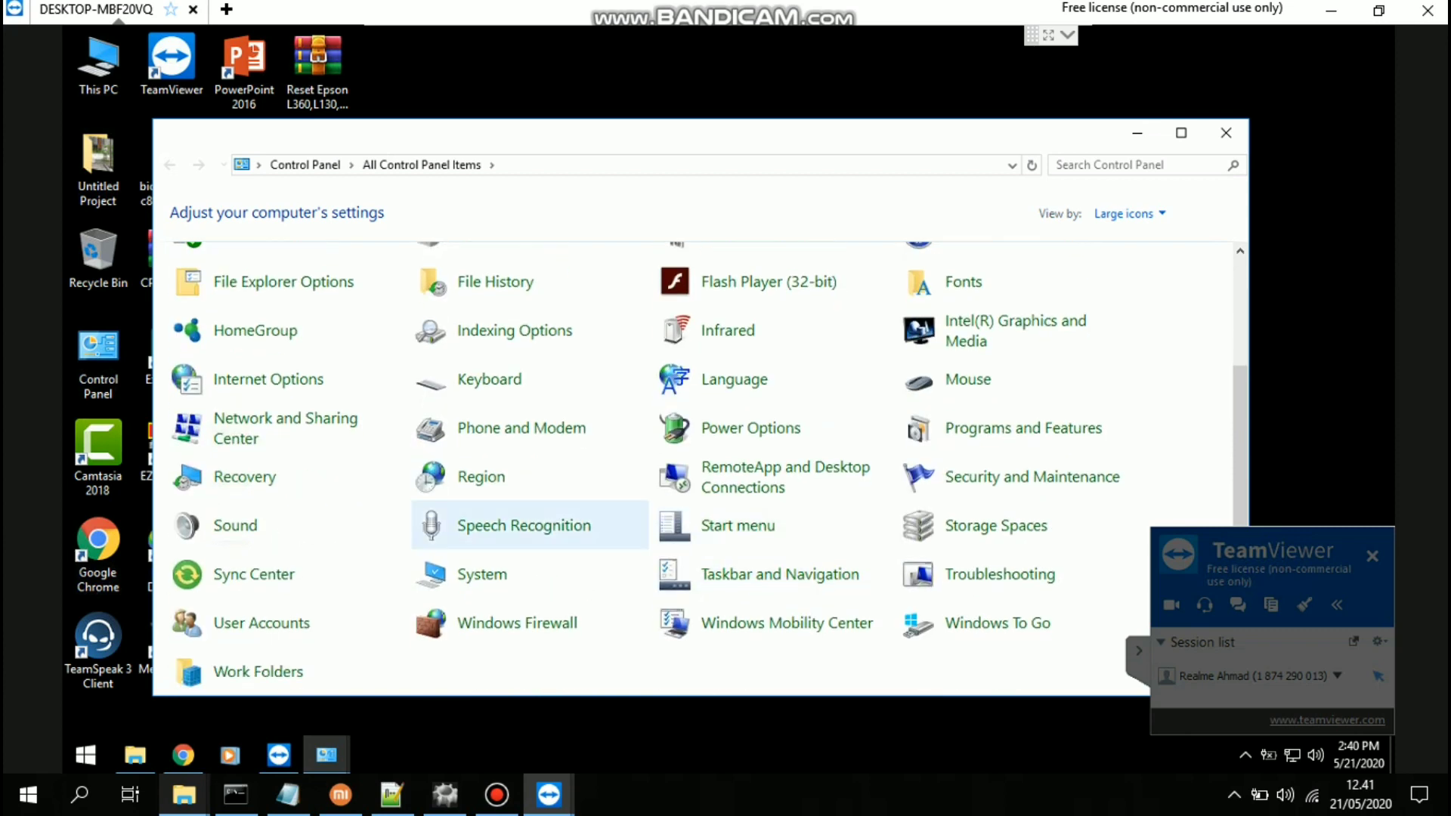
pyautogui.scroll(3, 491, 529)
pyautogui.click(1127, 213)
pyautogui.click(1136, 237)
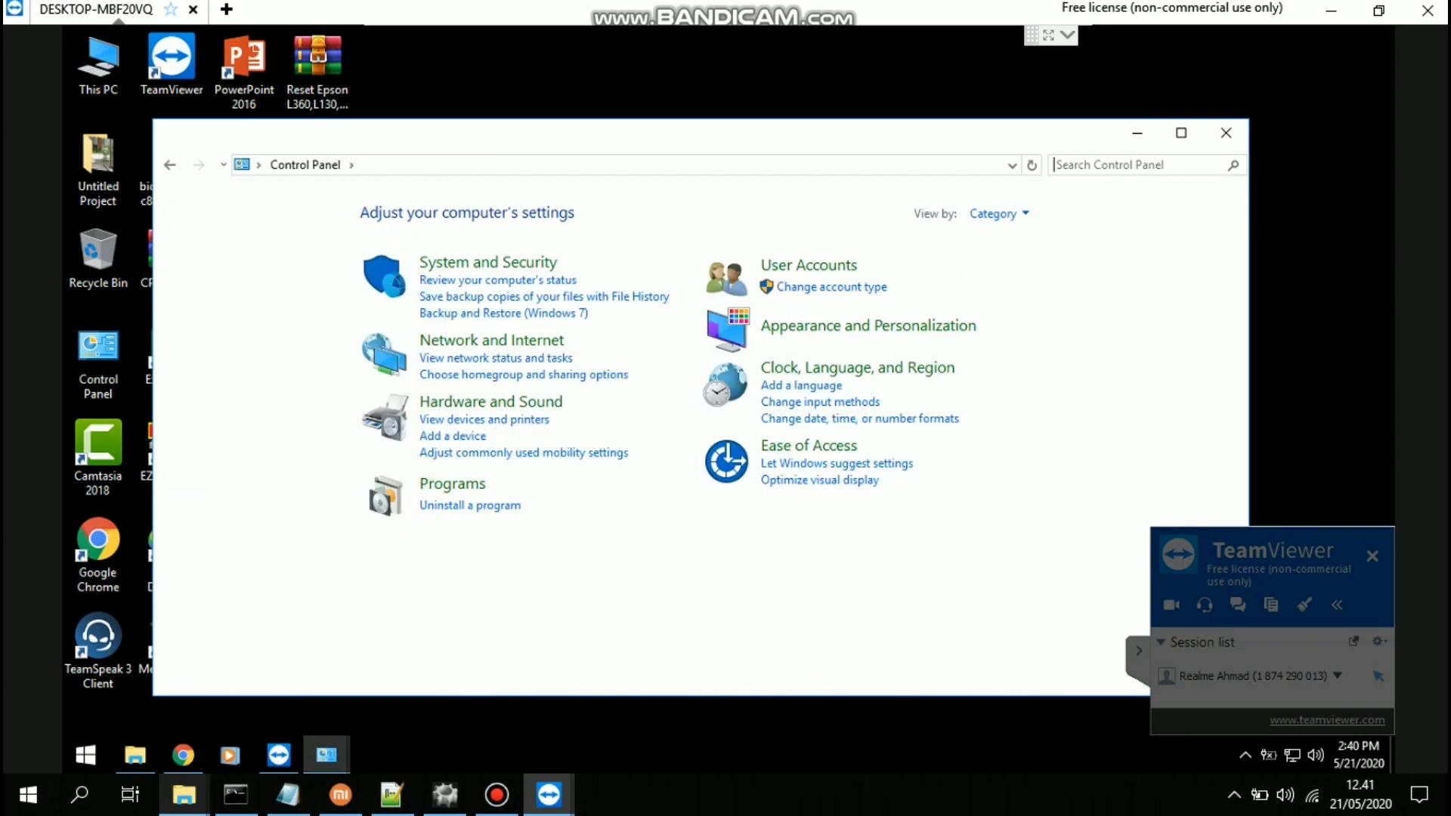
pyautogui.click(486, 399)
pyautogui.click(477, 211)
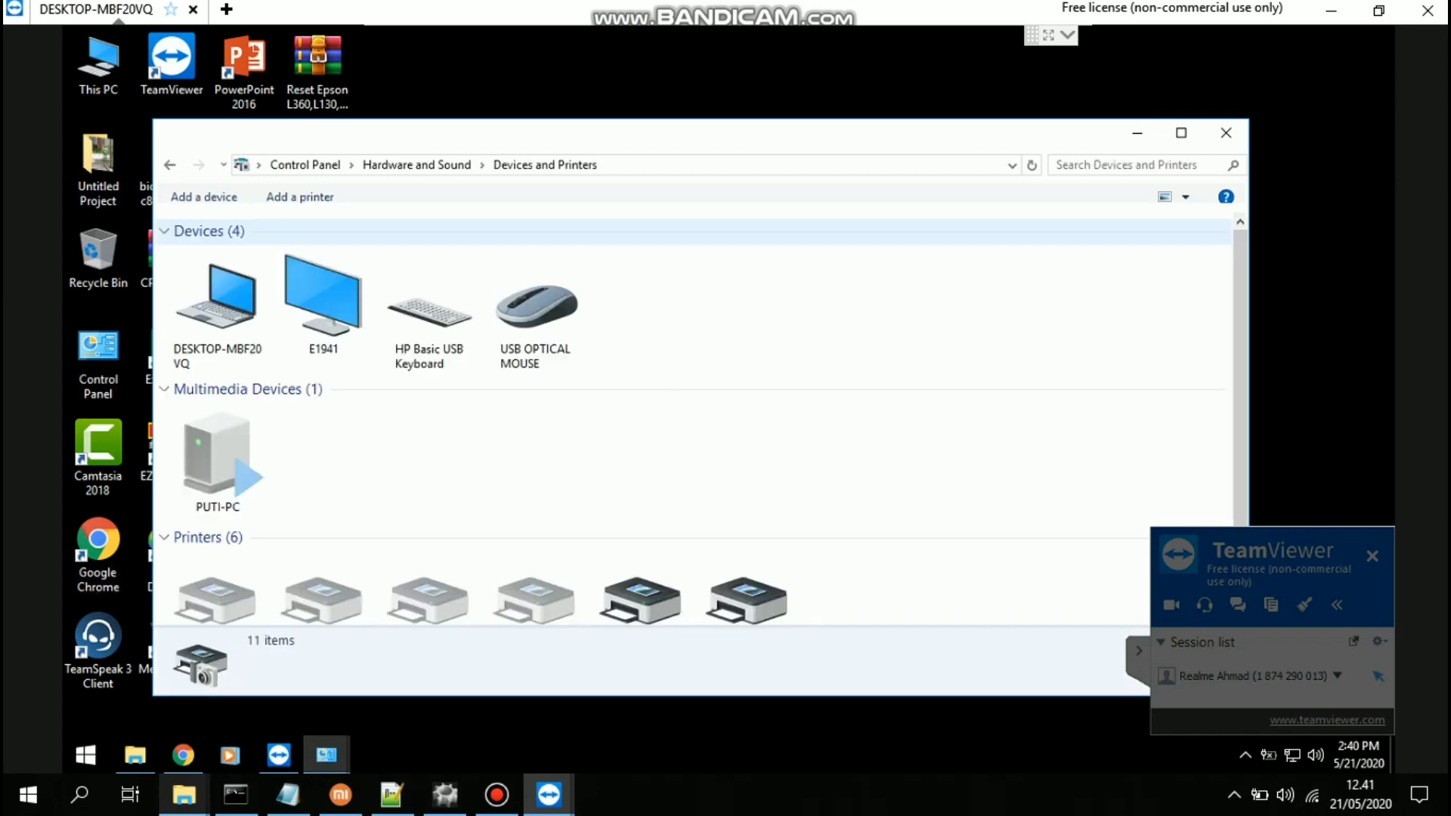
# Collapse the Devices, Multimedia and Printers groups and place a narrow window at the upper right
pyautogui.click(164, 230)
pyautogui.click(164, 231)
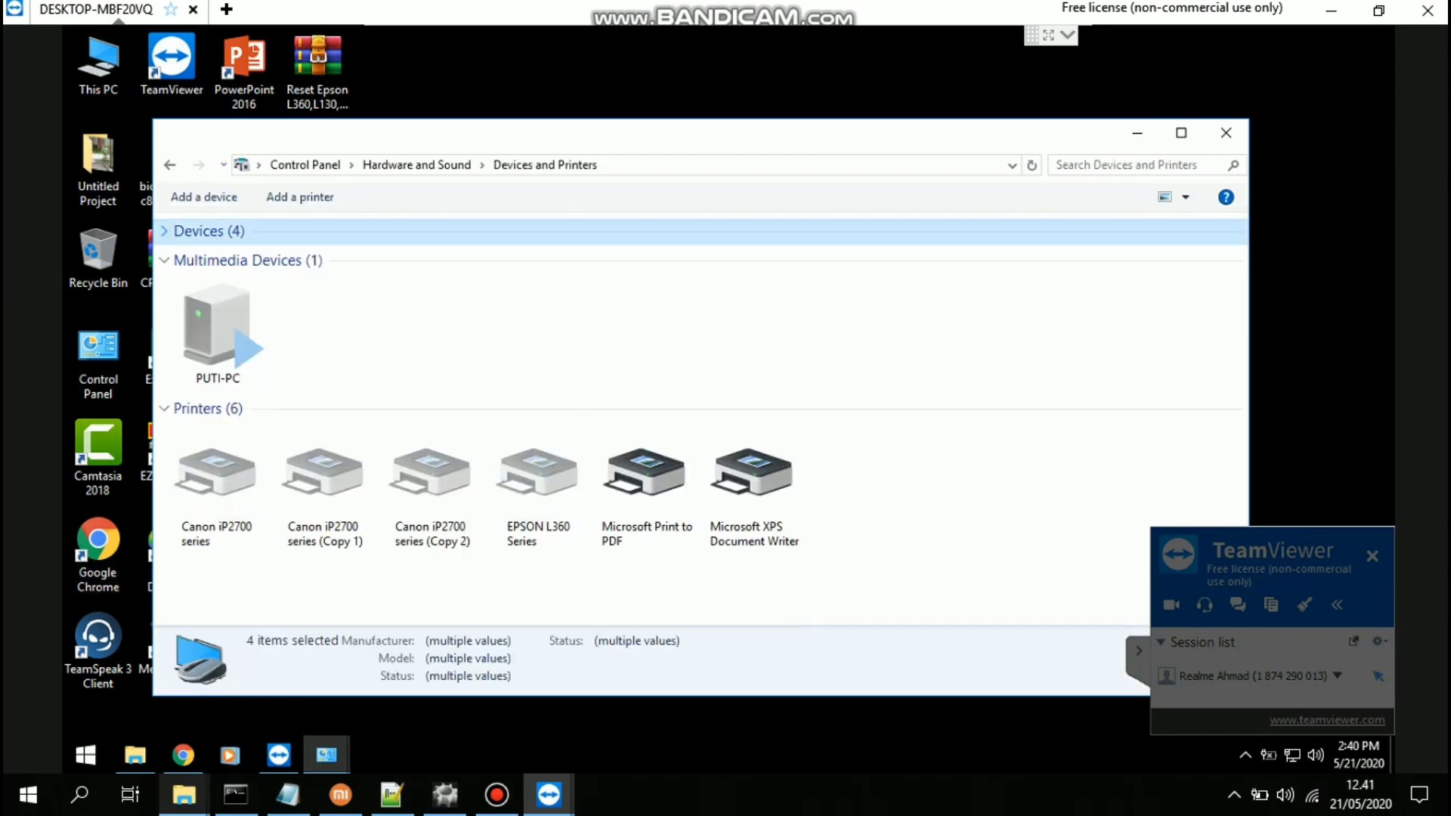
pyautogui.click(164, 260)
pyautogui.moveTo(152, 270); pyautogui.dragTo(921, 270)
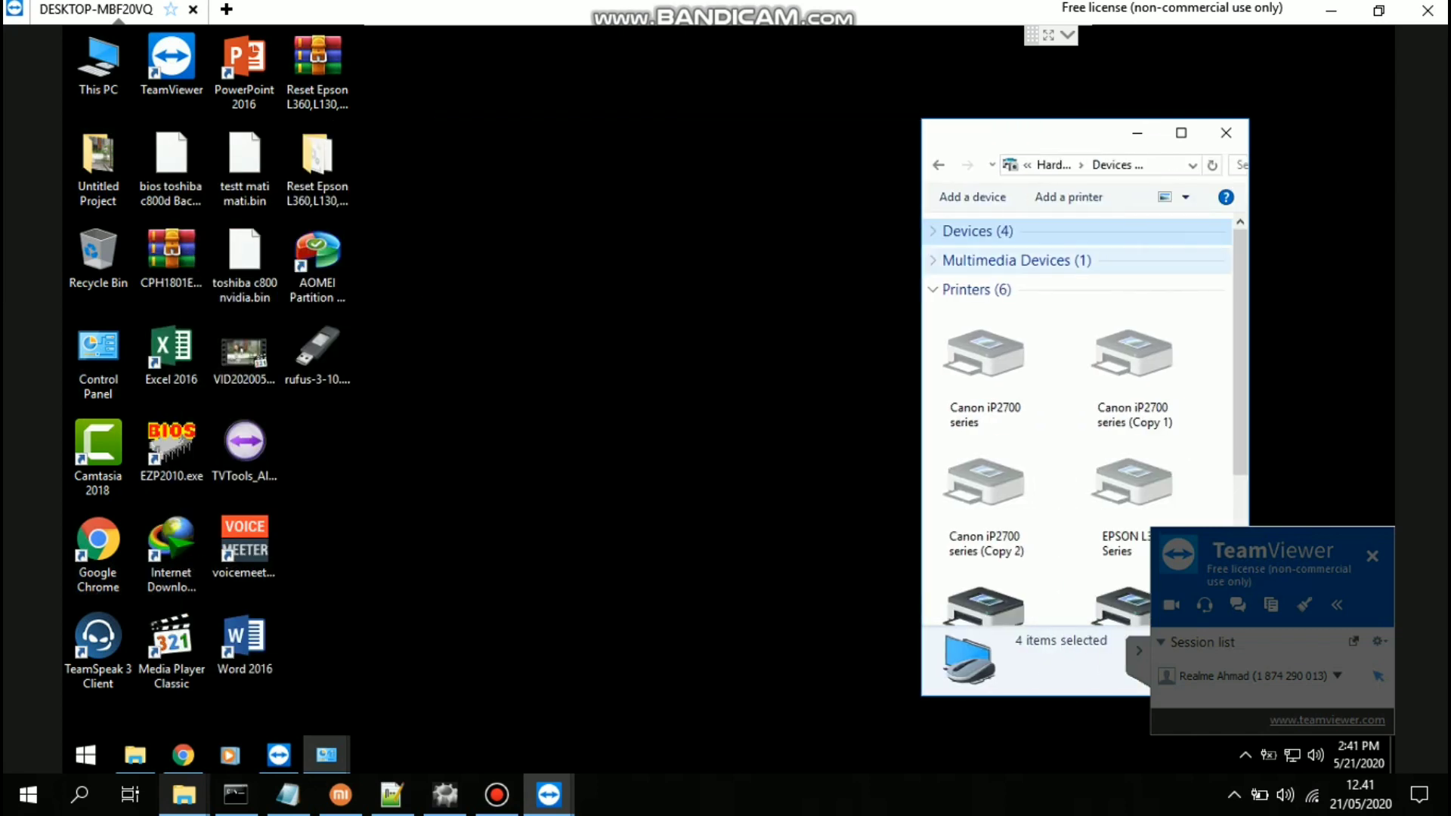
pyautogui.click(934, 290)
pyautogui.moveTo(1049, 144); pyautogui.dragTo(1177, 83)
pyautogui.click(1067, 35)
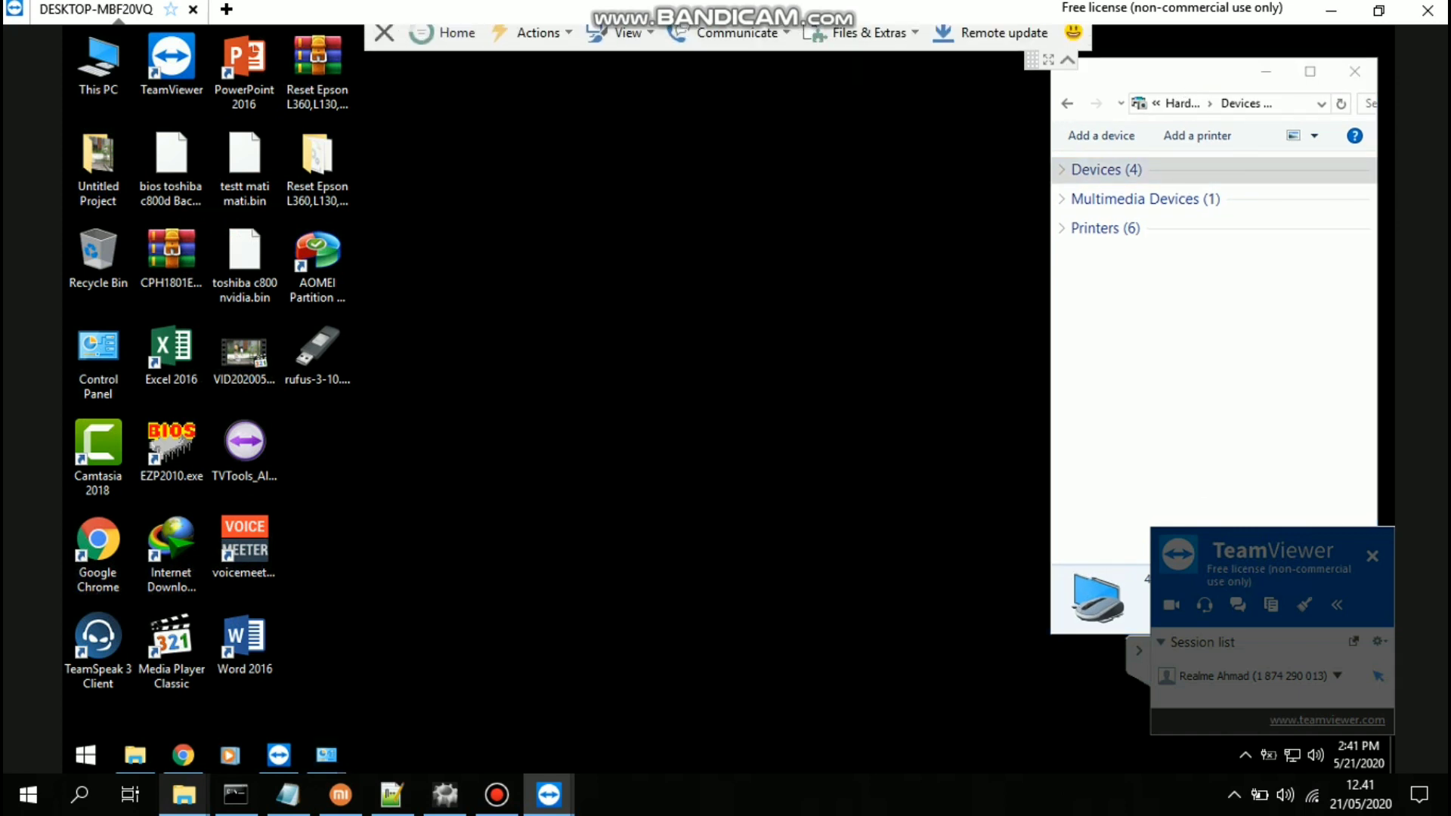
# Dismiss the update prompt, open file transfer, and send Realme Fastboot.zip to the remote Desktop
pyautogui.click(1005, 44)
pyautogui.click(910, 439)
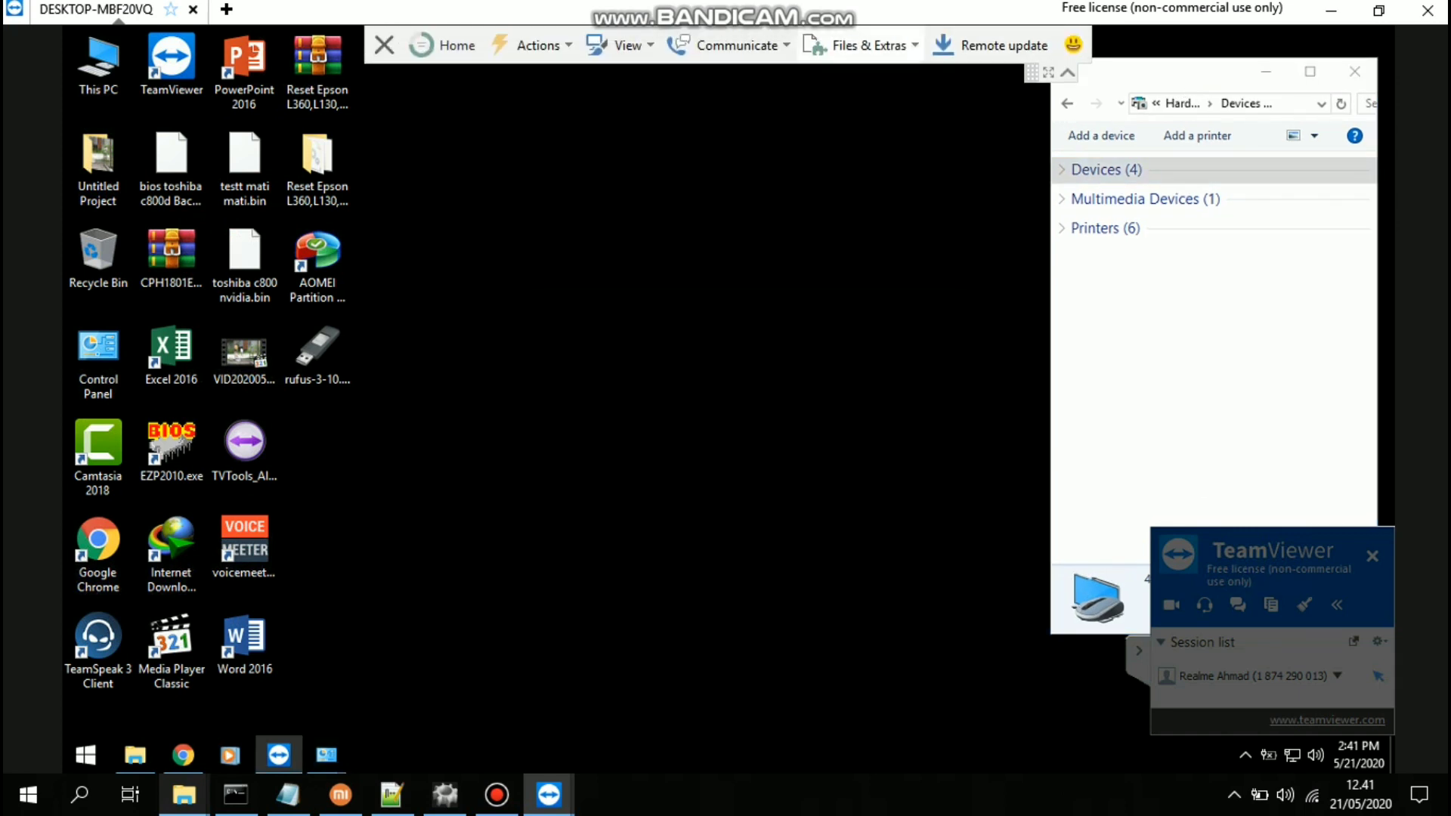
pyautogui.click(860, 45)
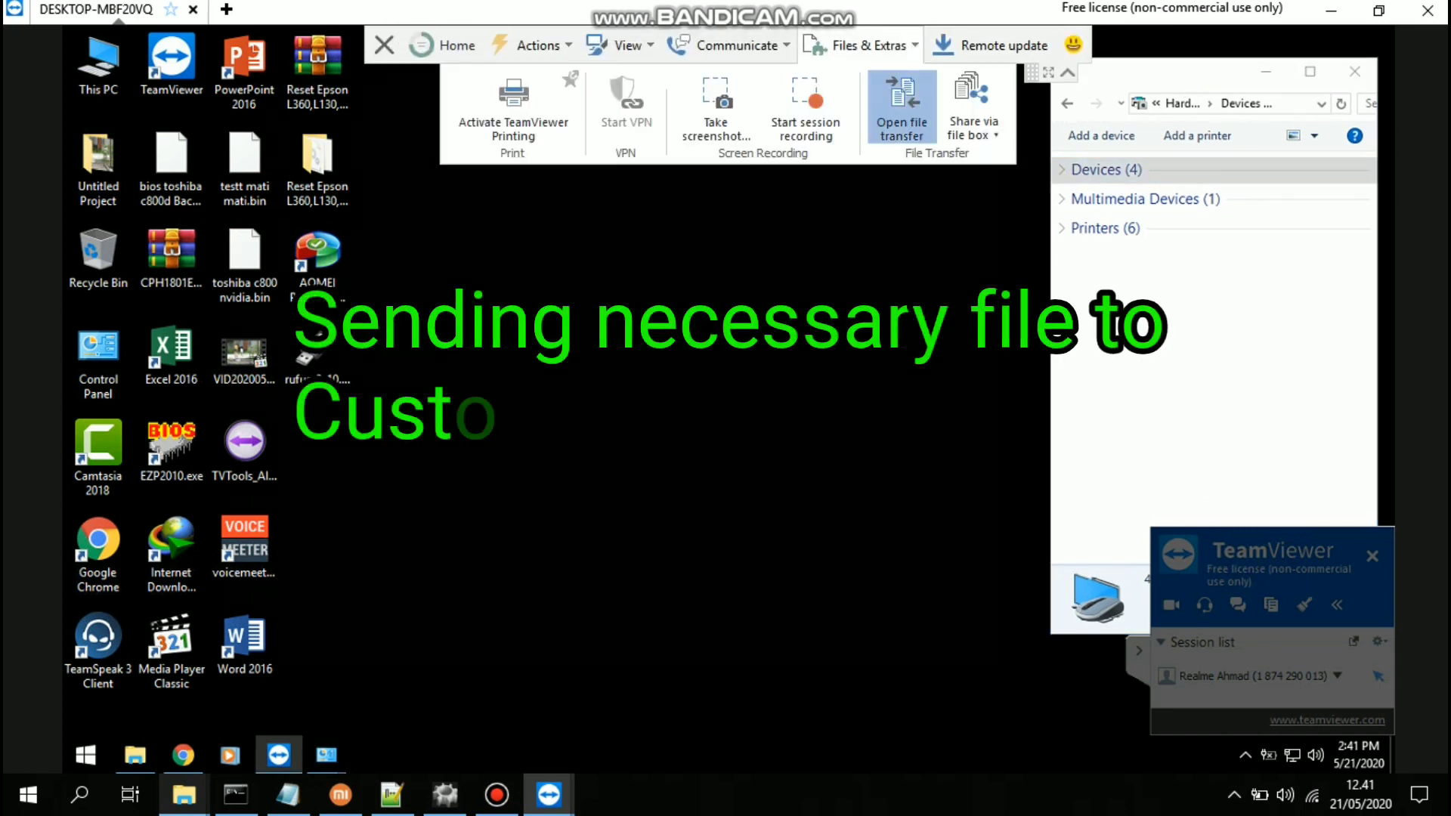
pyautogui.click(902, 110)
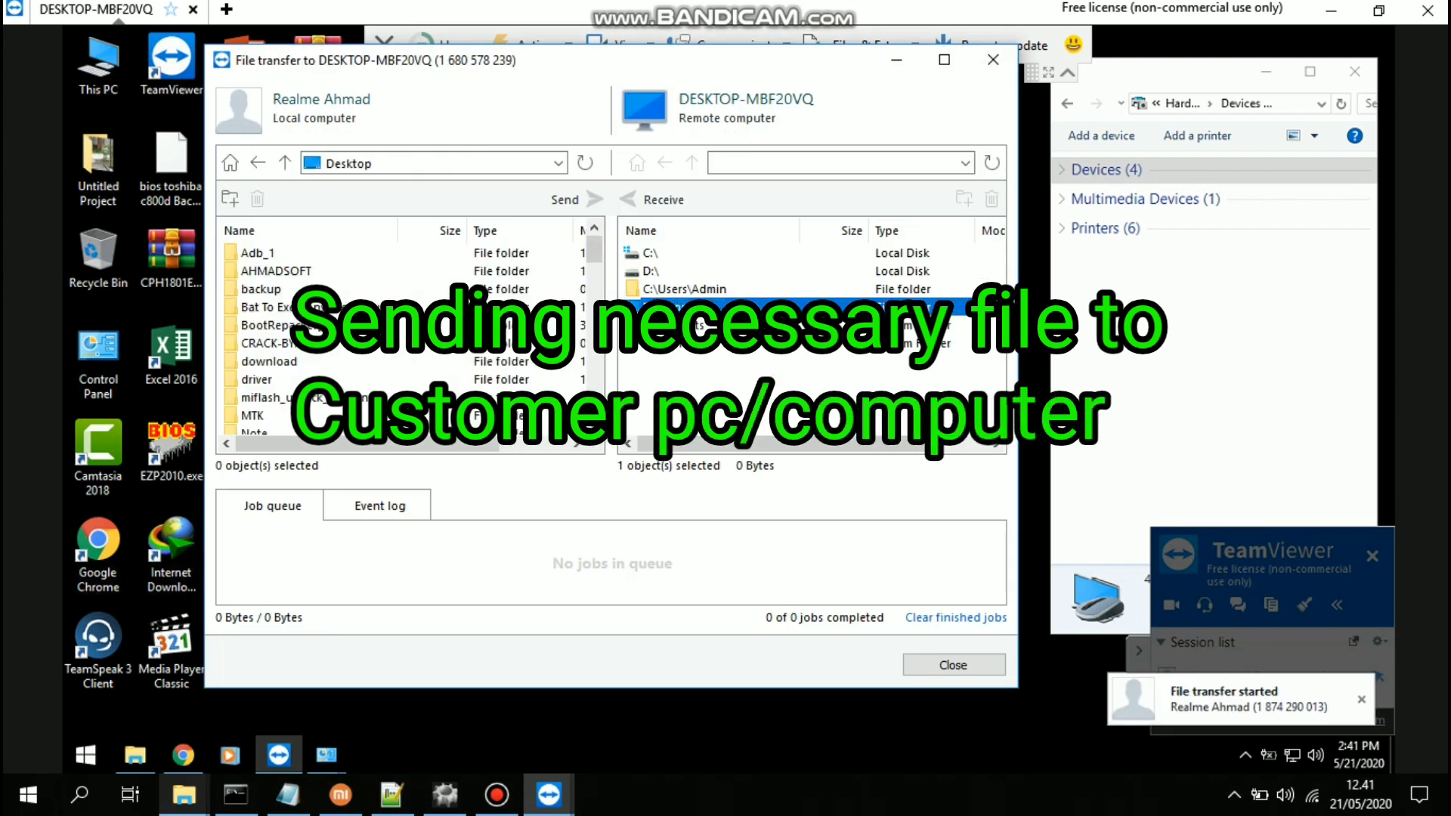
pyautogui.scroll(-10, 412, 340)
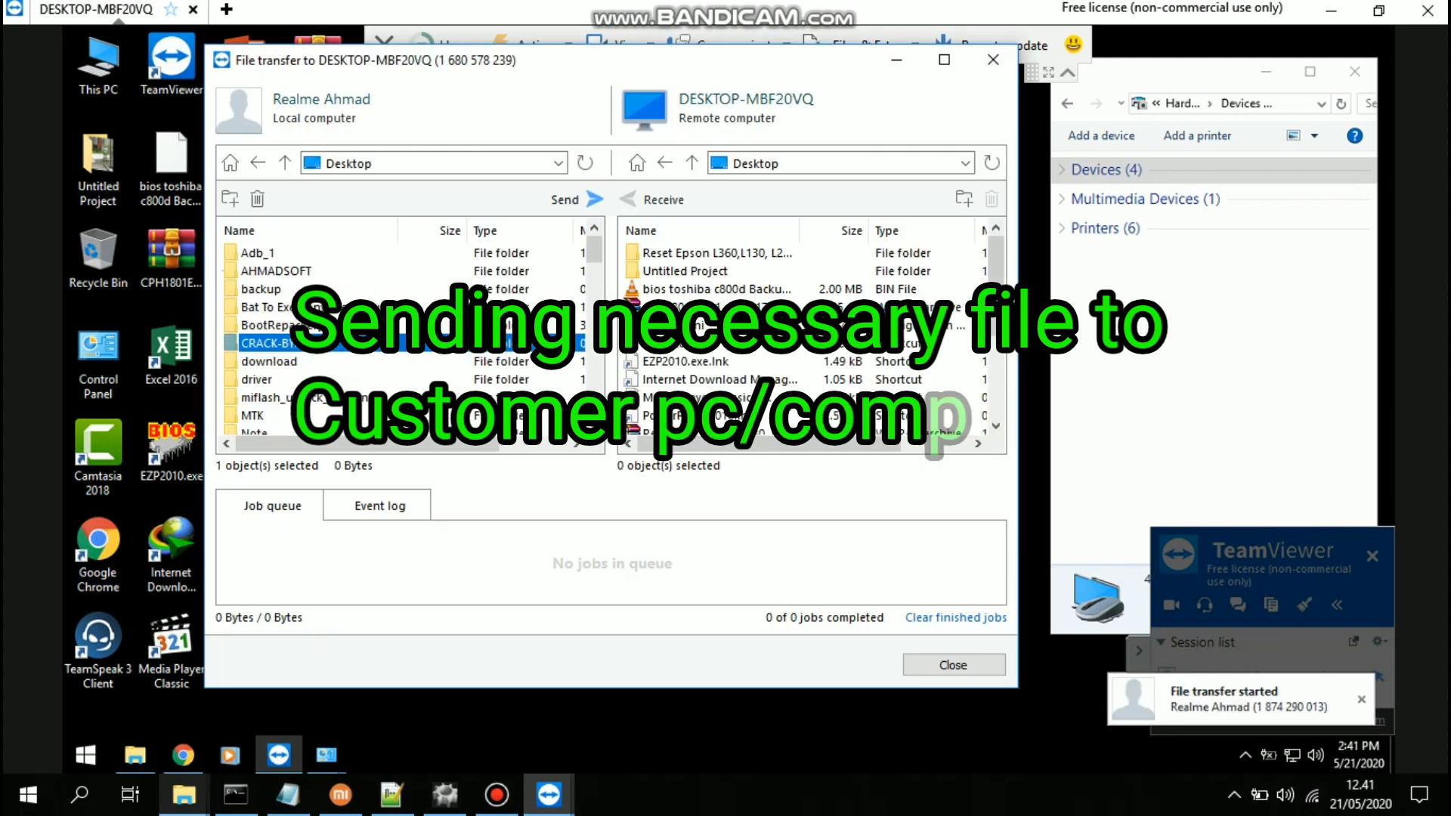
pyautogui.scroll(-4, 412, 340)
pyautogui.click(302, 252)
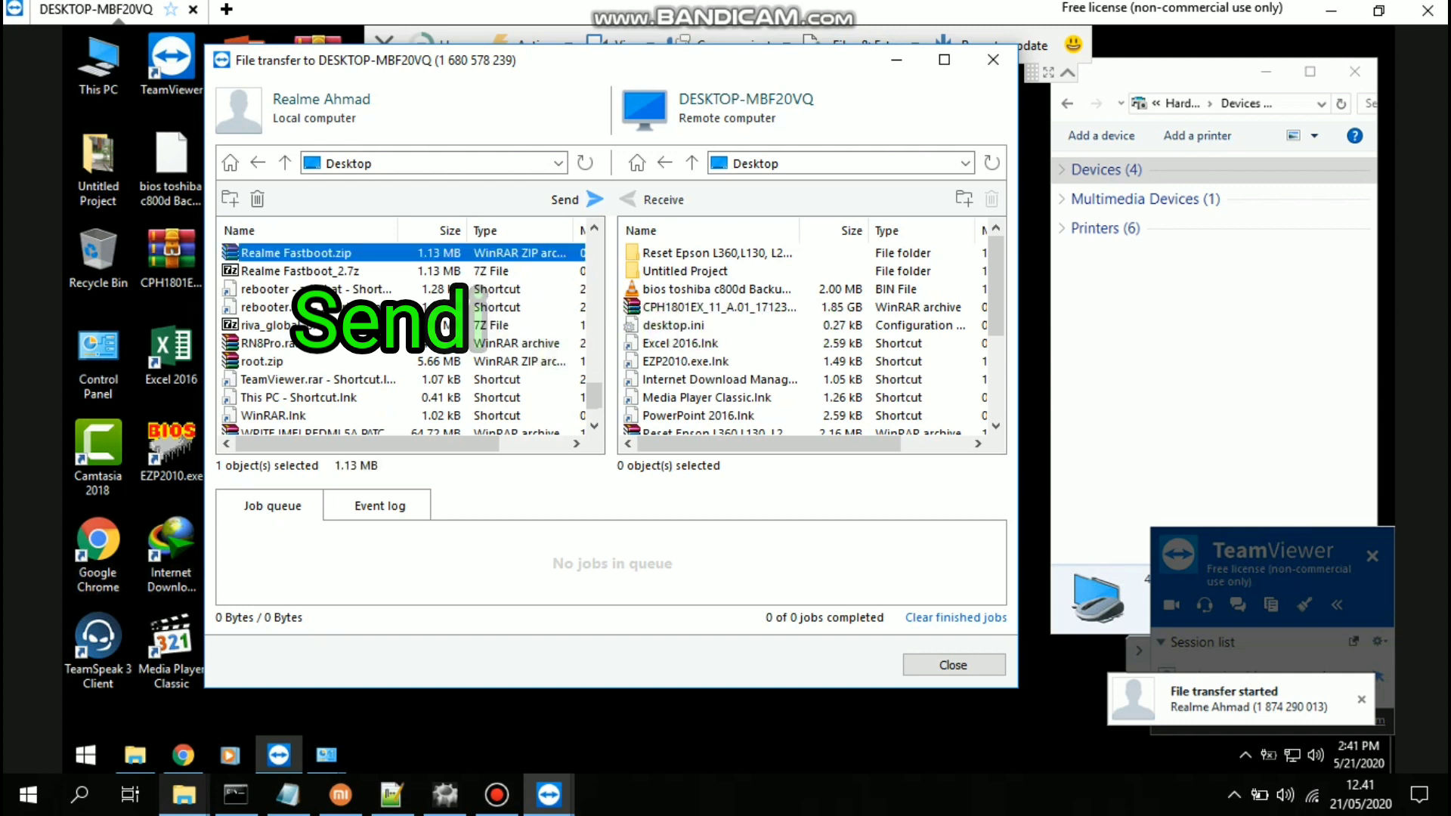
pyautogui.click(566, 198)
# Open the local REALME5 i folder and select RMX2020RVTA.exe for sending
pyautogui.scroll(-5, 412, 340)
pyautogui.scroll(5, 412, 340)
pyautogui.scroll(-2, 412, 340)
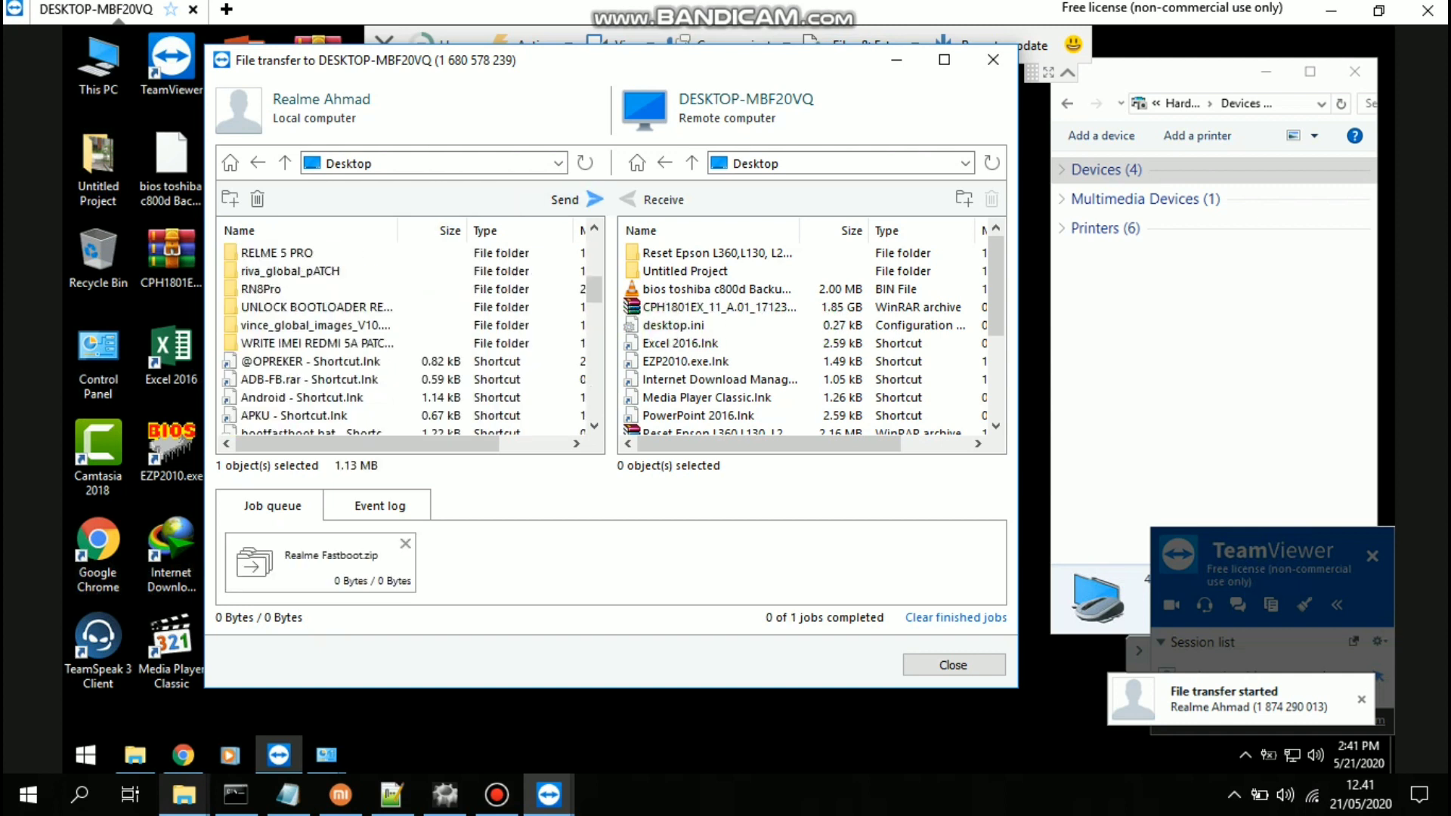
pyautogui.scroll(2, 412, 340)
pyautogui.doubleClick(264, 307)
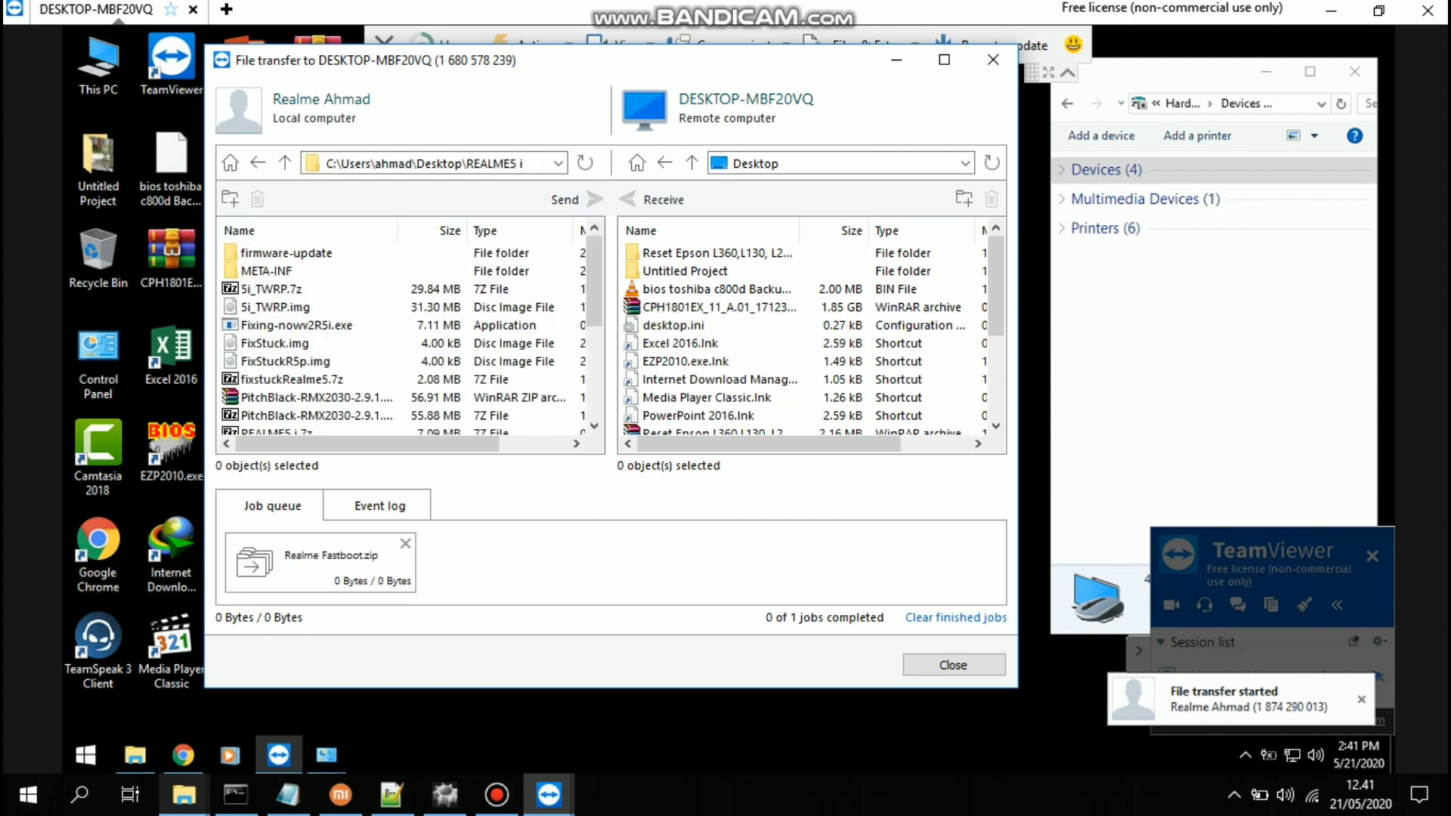
pyautogui.scroll(-4, 412, 341)
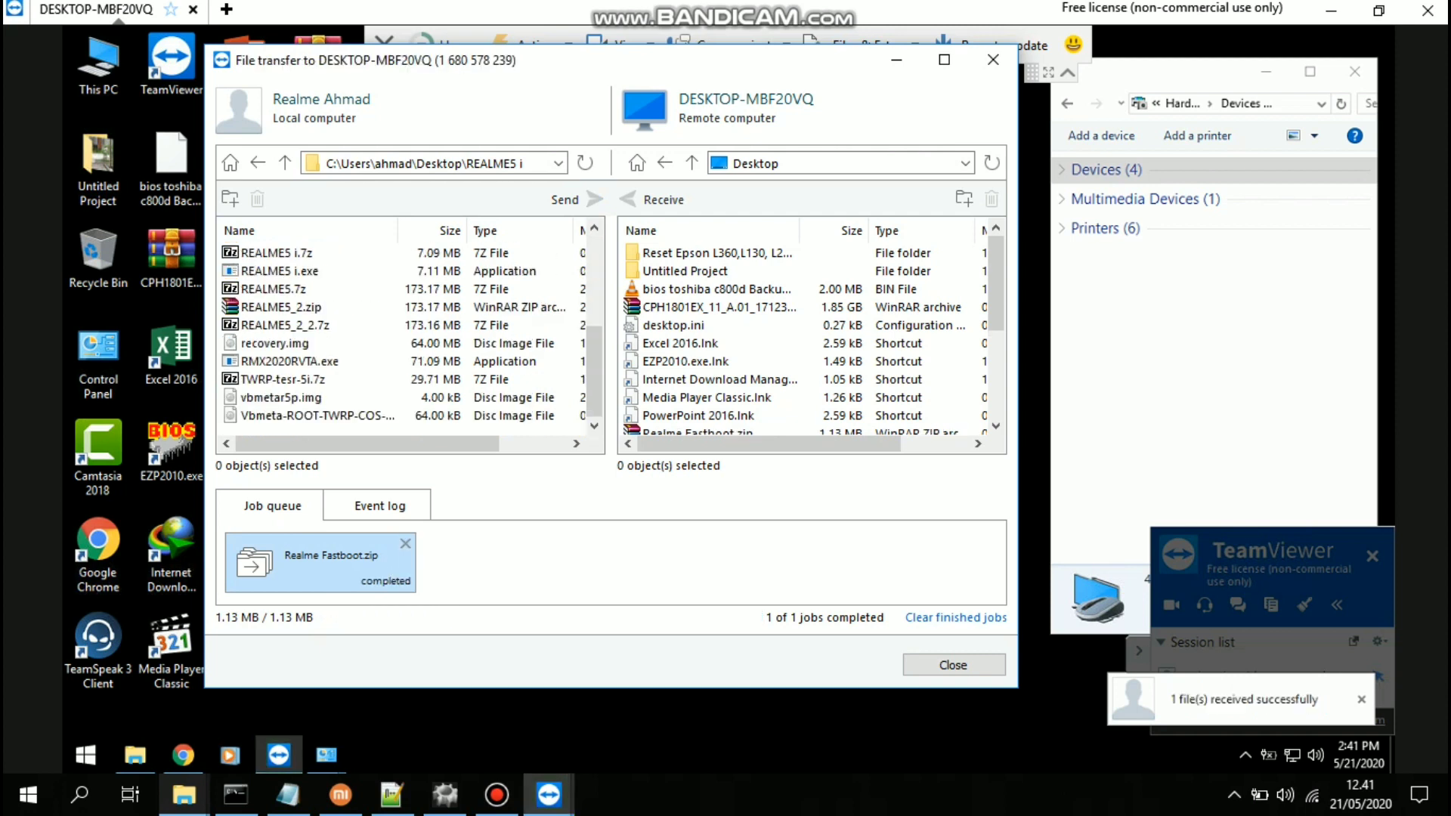
pyautogui.click(289, 361)
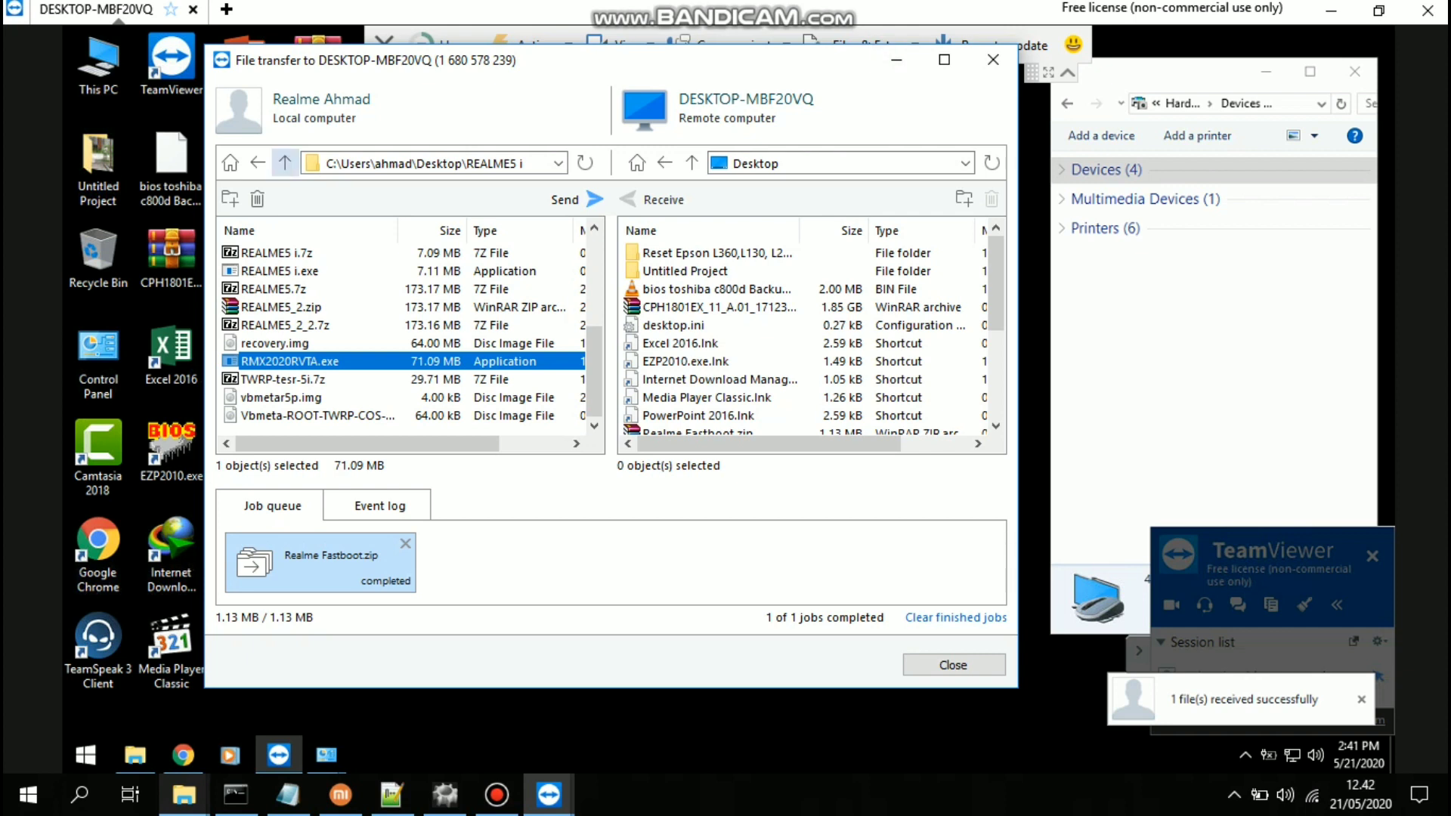
# Send DeptTest.7z from the local unlock-bootloader folder to the remote Desktop
pyautogui.click(285, 162)
pyautogui.click(260, 380)
pyautogui.scroll(-2, 261, 380)
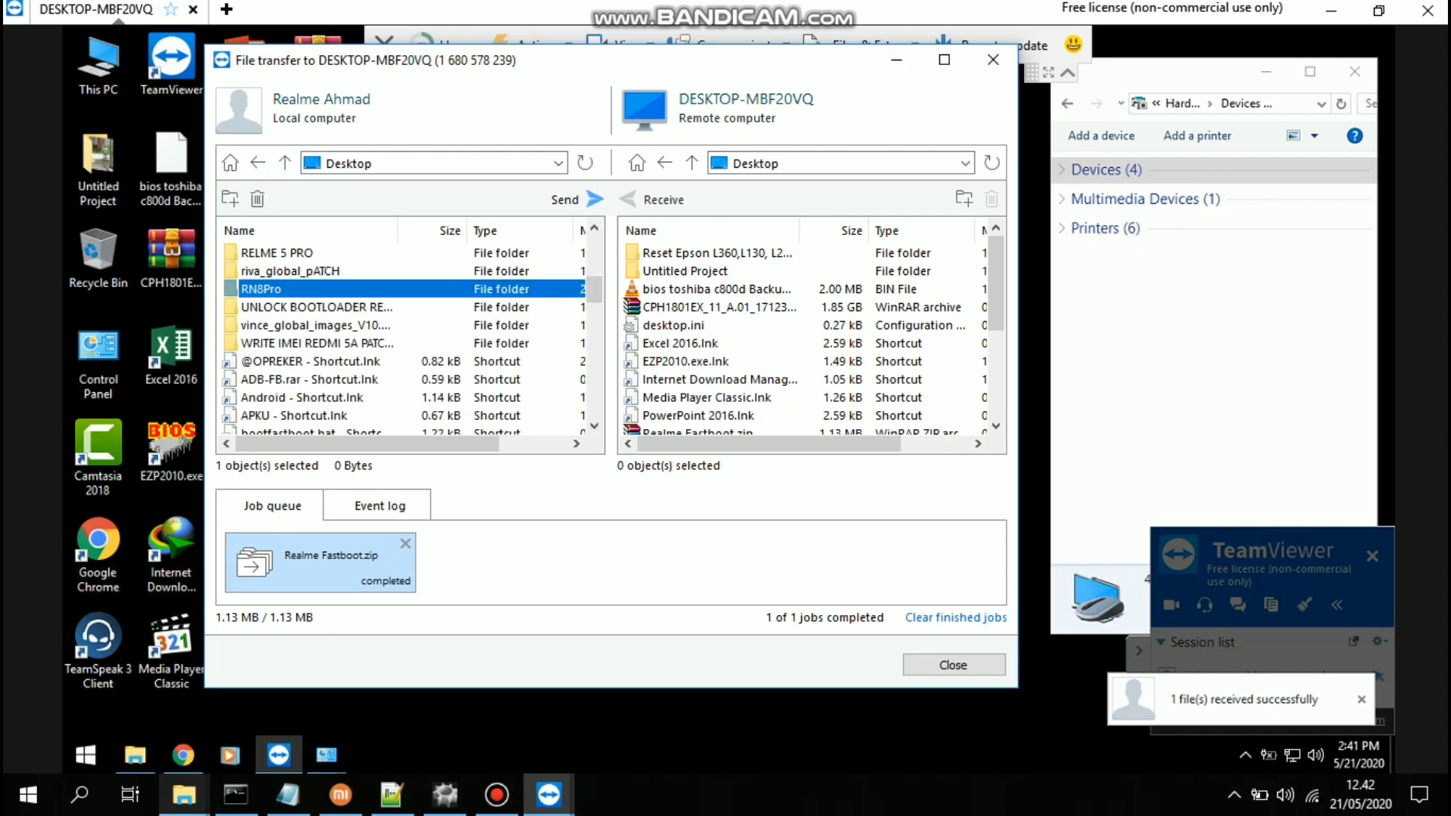
pyautogui.doubleClick(316, 307)
pyautogui.click(272, 307)
pyautogui.click(575, 199)
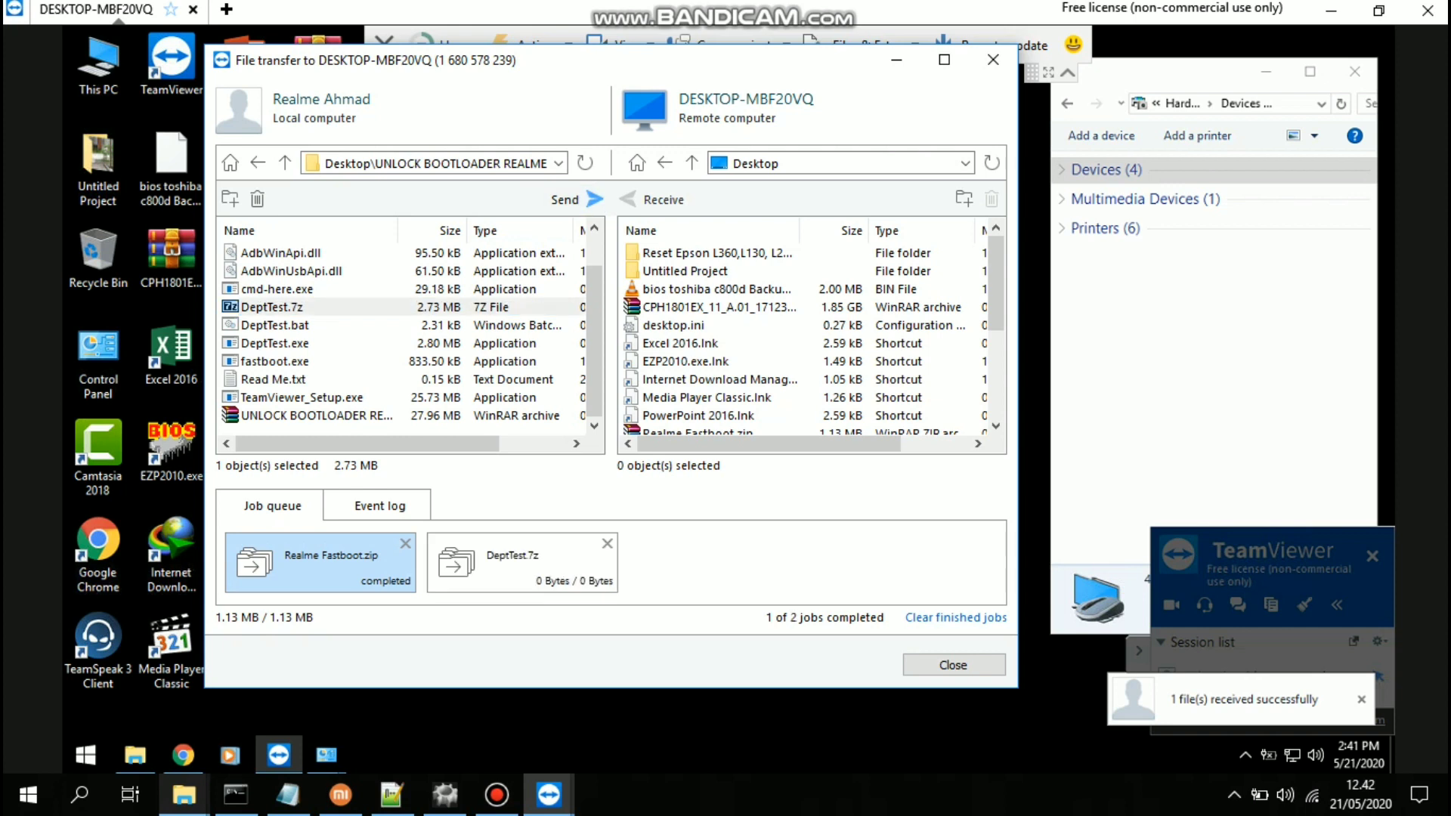
# Select fixstuckRealme5.7z in the REALME5 i folder, then close the file transfer window
pyautogui.click(258, 163)
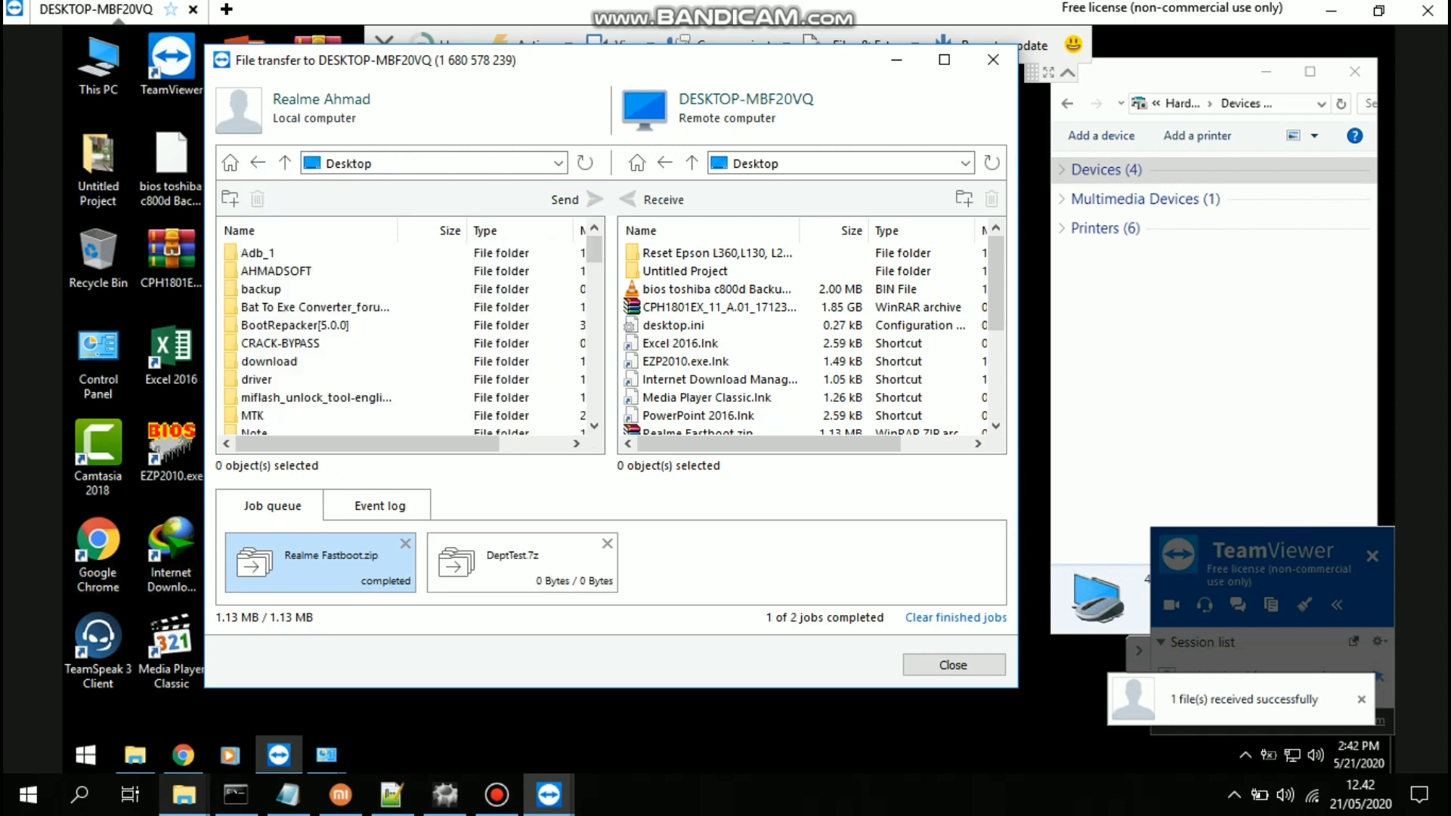
pyautogui.scroll(-2, 401, 340)
pyautogui.scroll(-1, 401, 340)
pyautogui.doubleClick(269, 307)
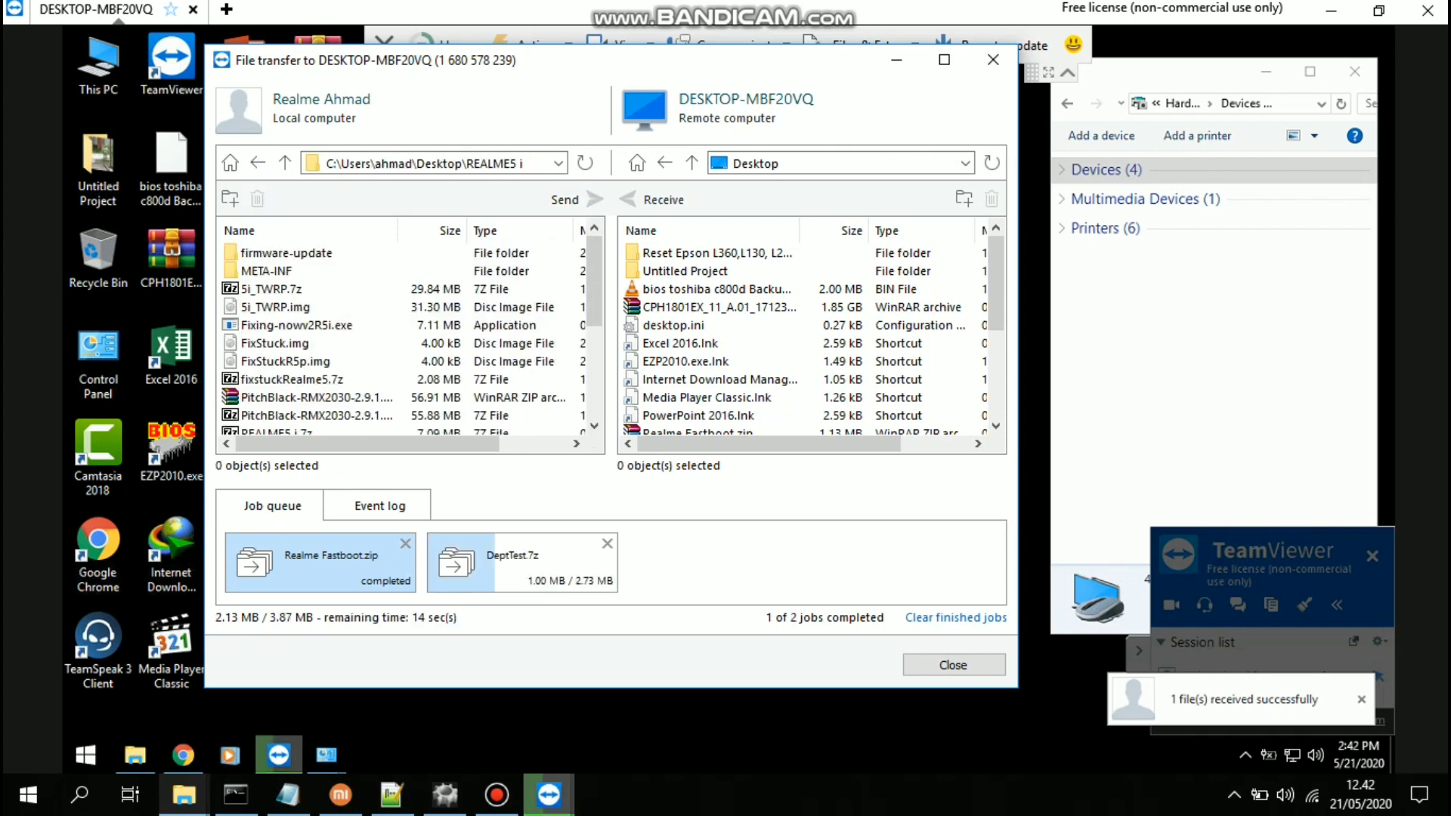
pyautogui.click(295, 380)
pyautogui.scroll(-4, 408, 340)
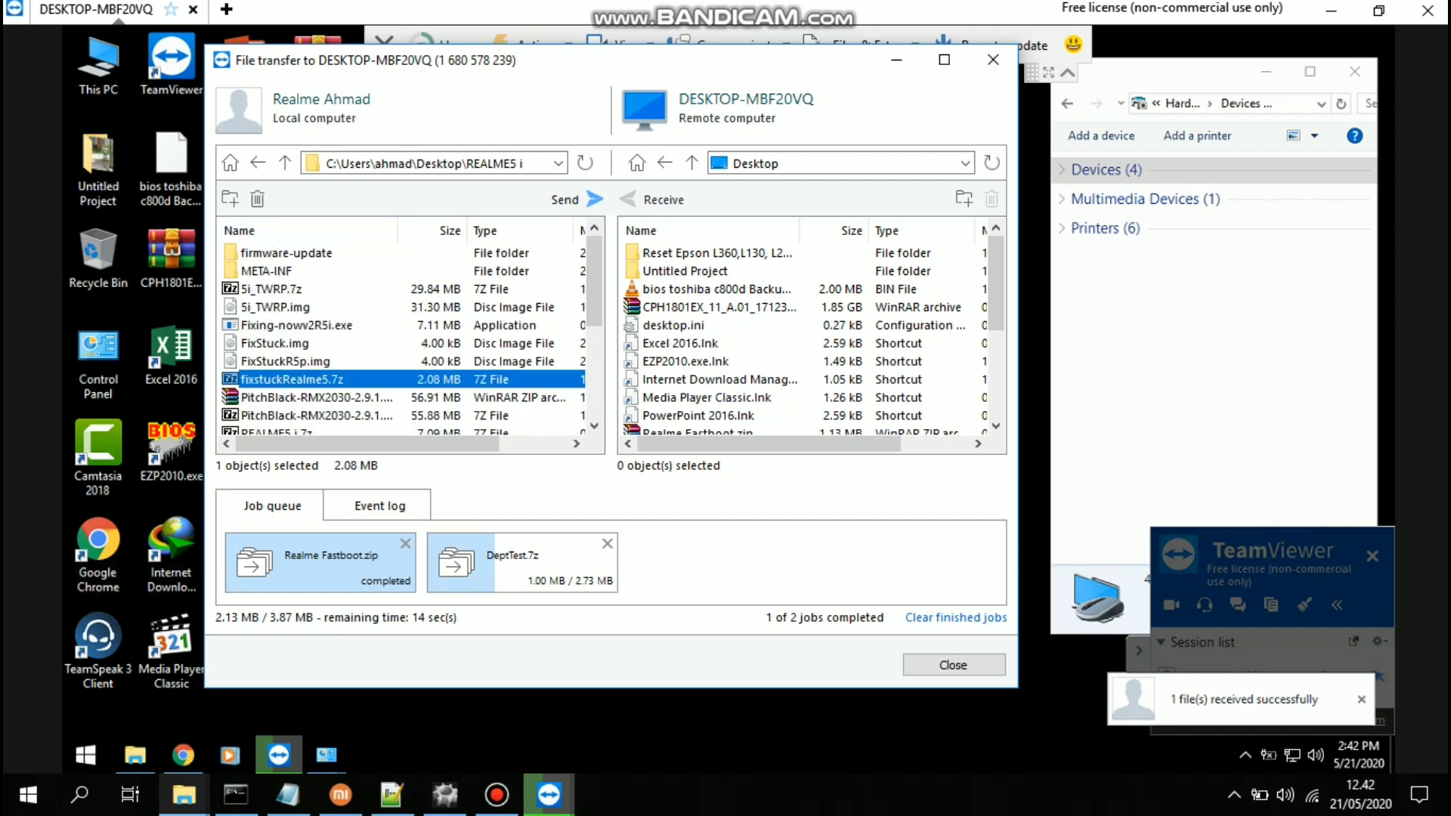
pyautogui.scroll(4, 408, 340)
pyautogui.scroll(-4, 408, 341)
pyautogui.scroll(4, 408, 340)
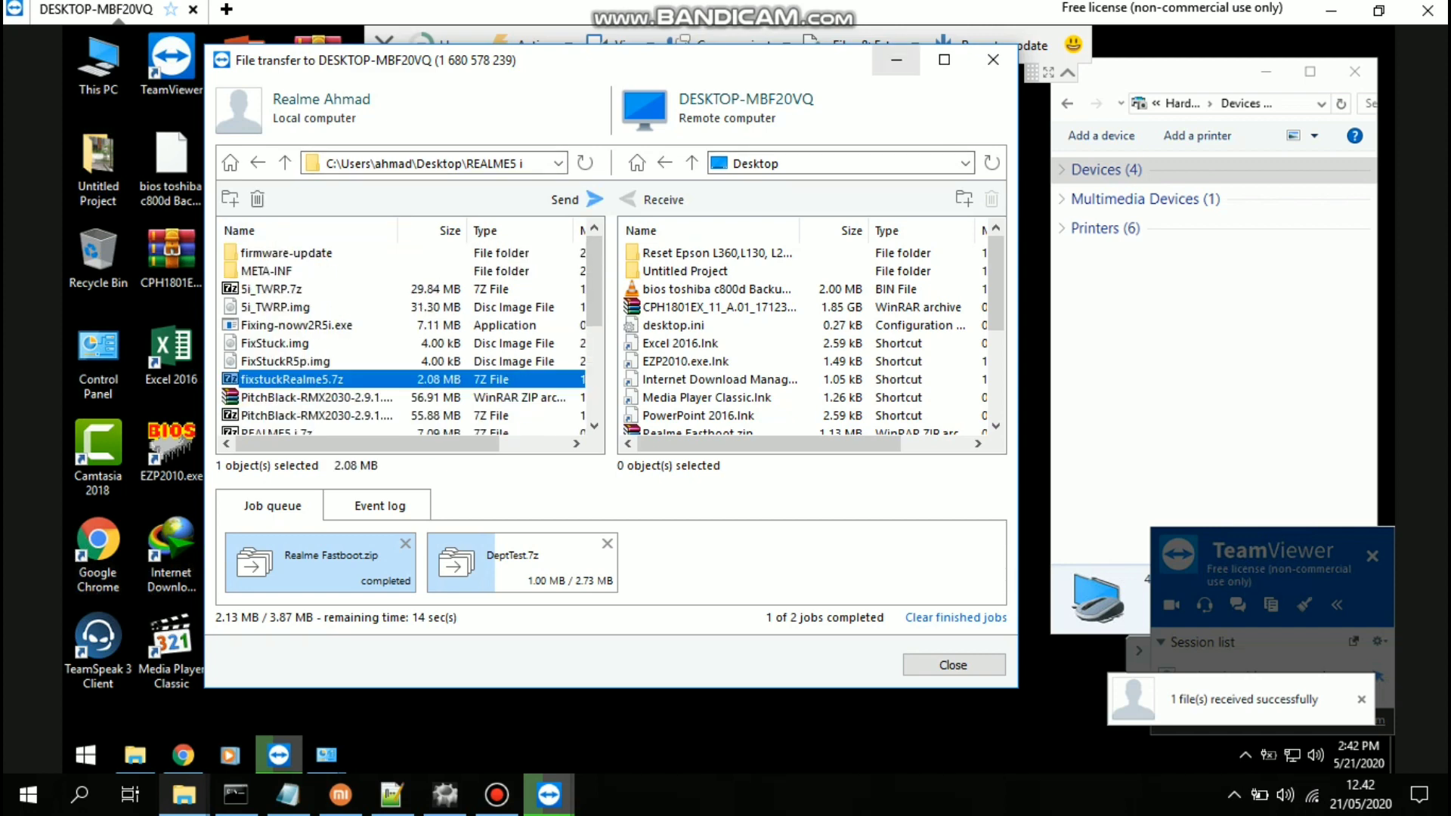
pyautogui.press('Escape')
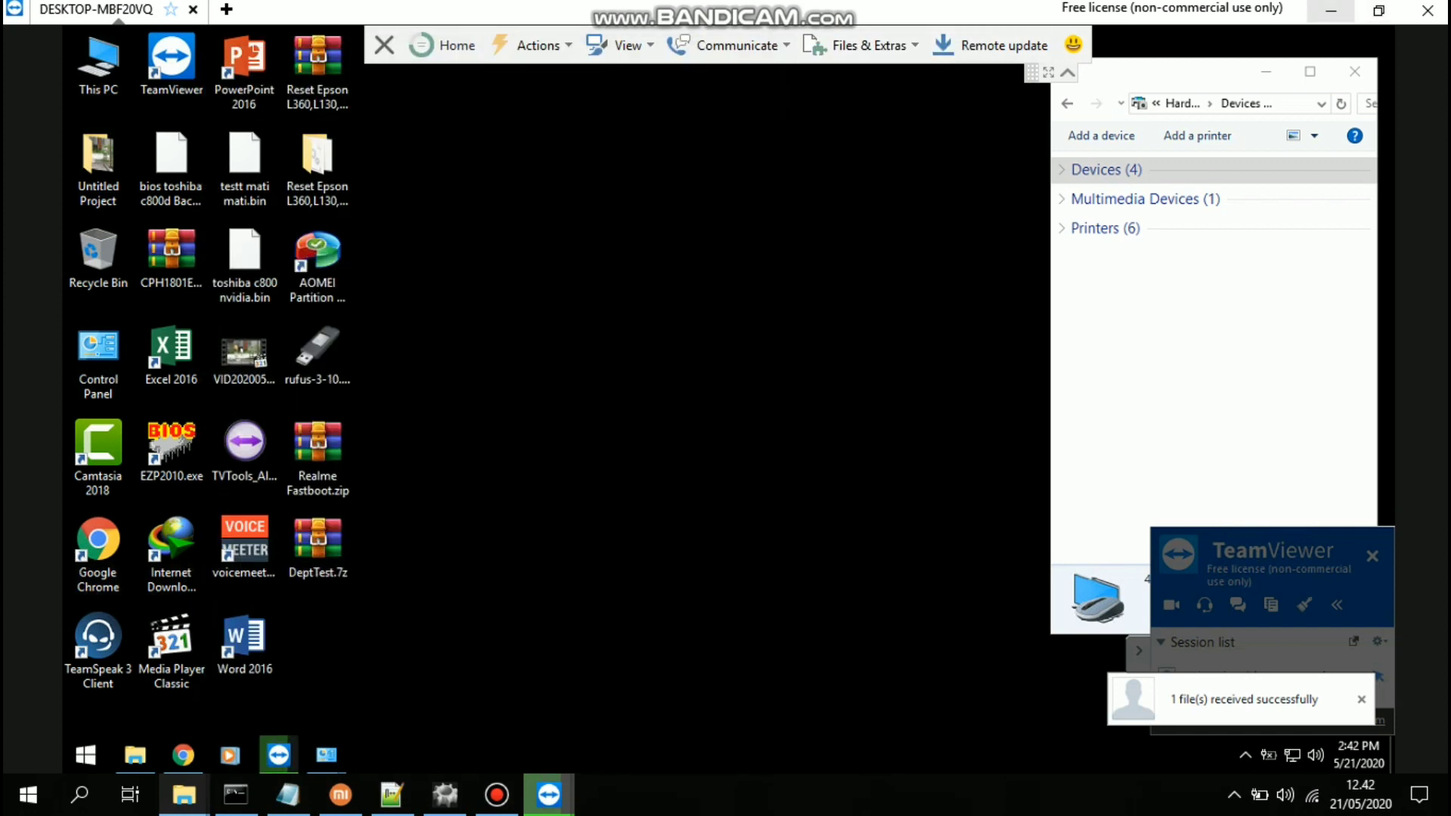
# Open and then dismiss TeamViewer on the remote computer
pyautogui.moveTo(326, 755)
pyautogui.click(279, 755)
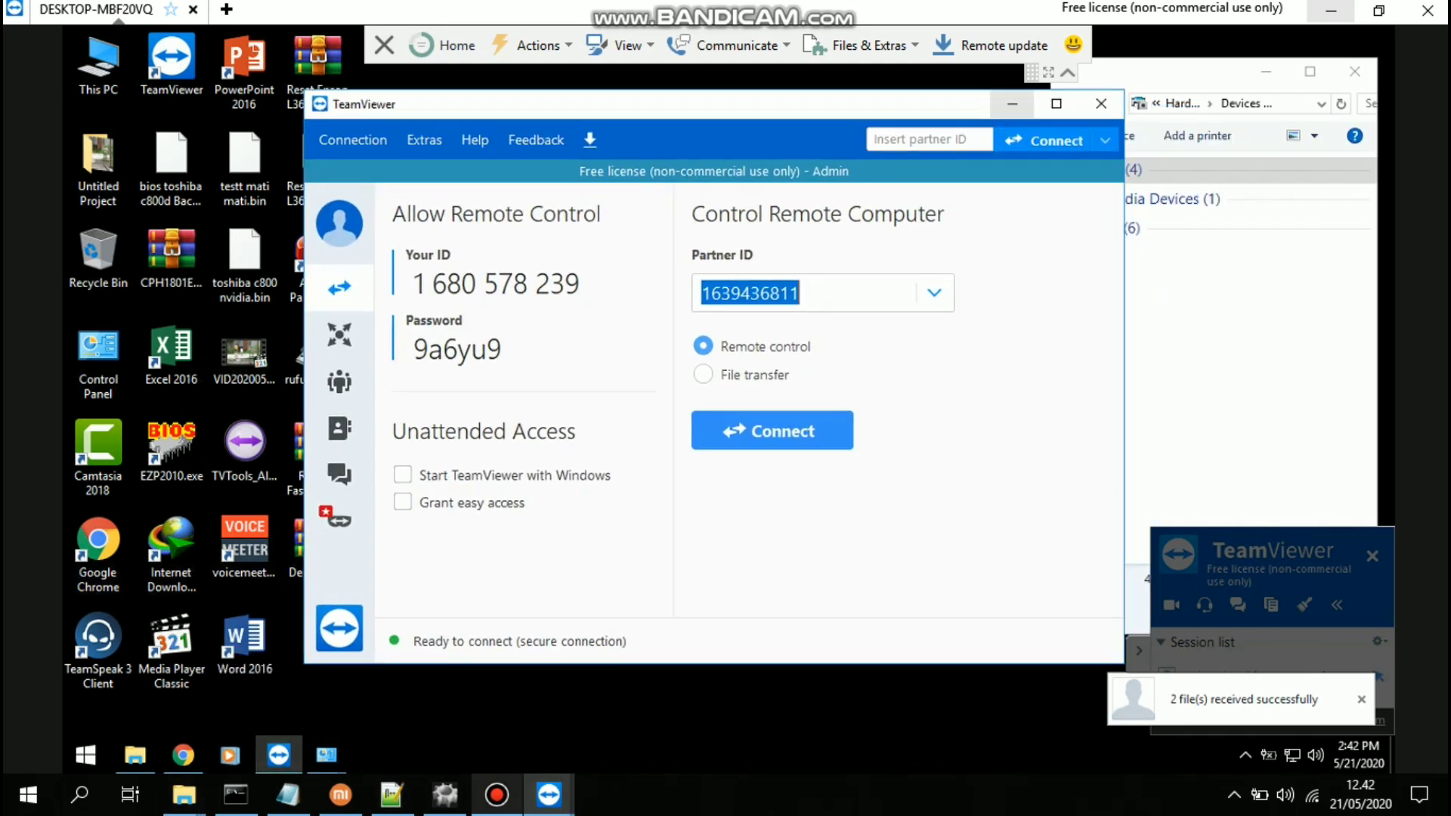
pyautogui.click(279, 755)
# Minimize the local TeamViewer window, start screen recording with F12, and type 'fastboot getvar all'
pyautogui.click(1332, 11)
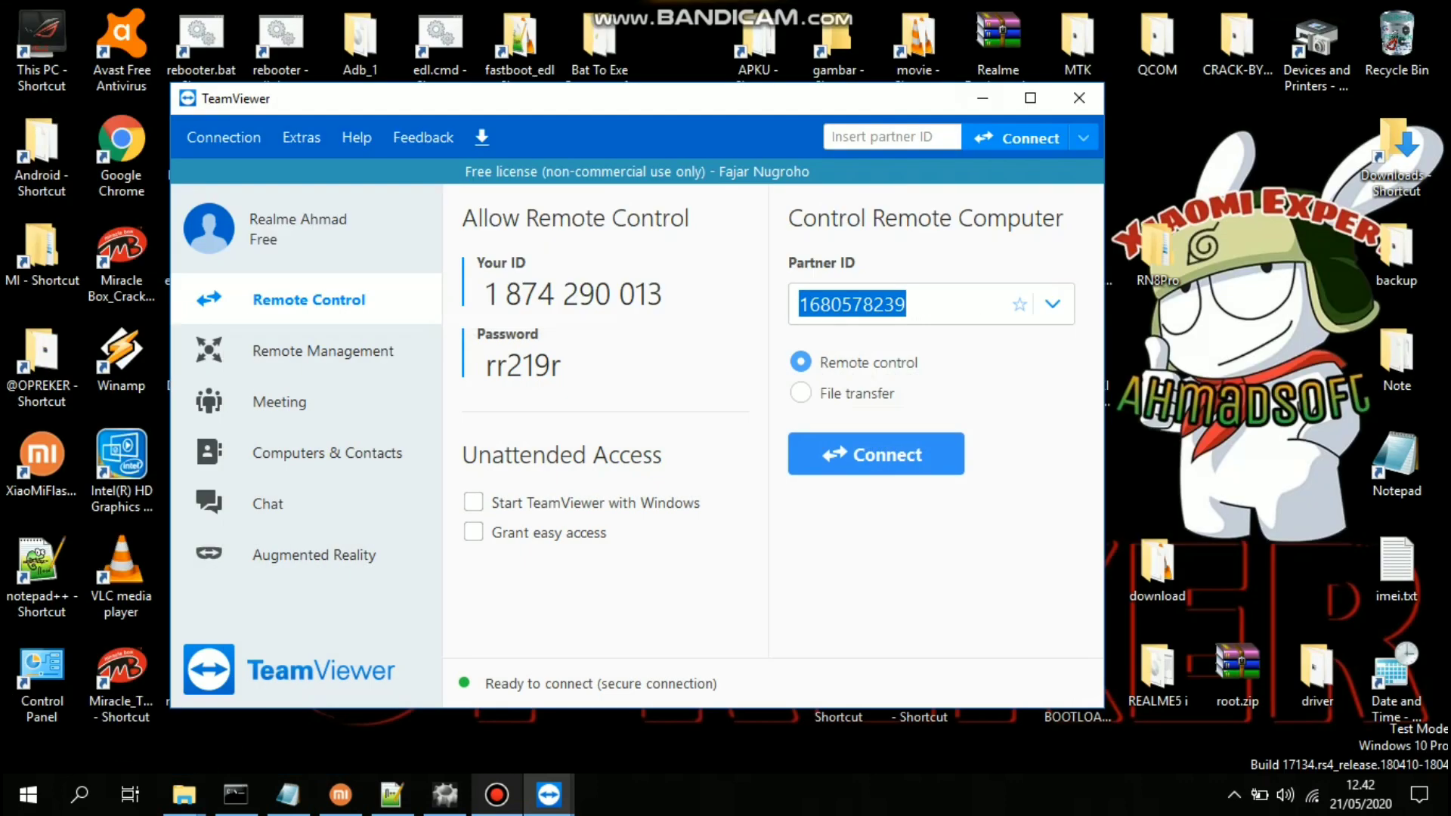
pyautogui.moveTo(855, 108); pyautogui.dragTo(954, 90)
pyautogui.click(1114, 78)
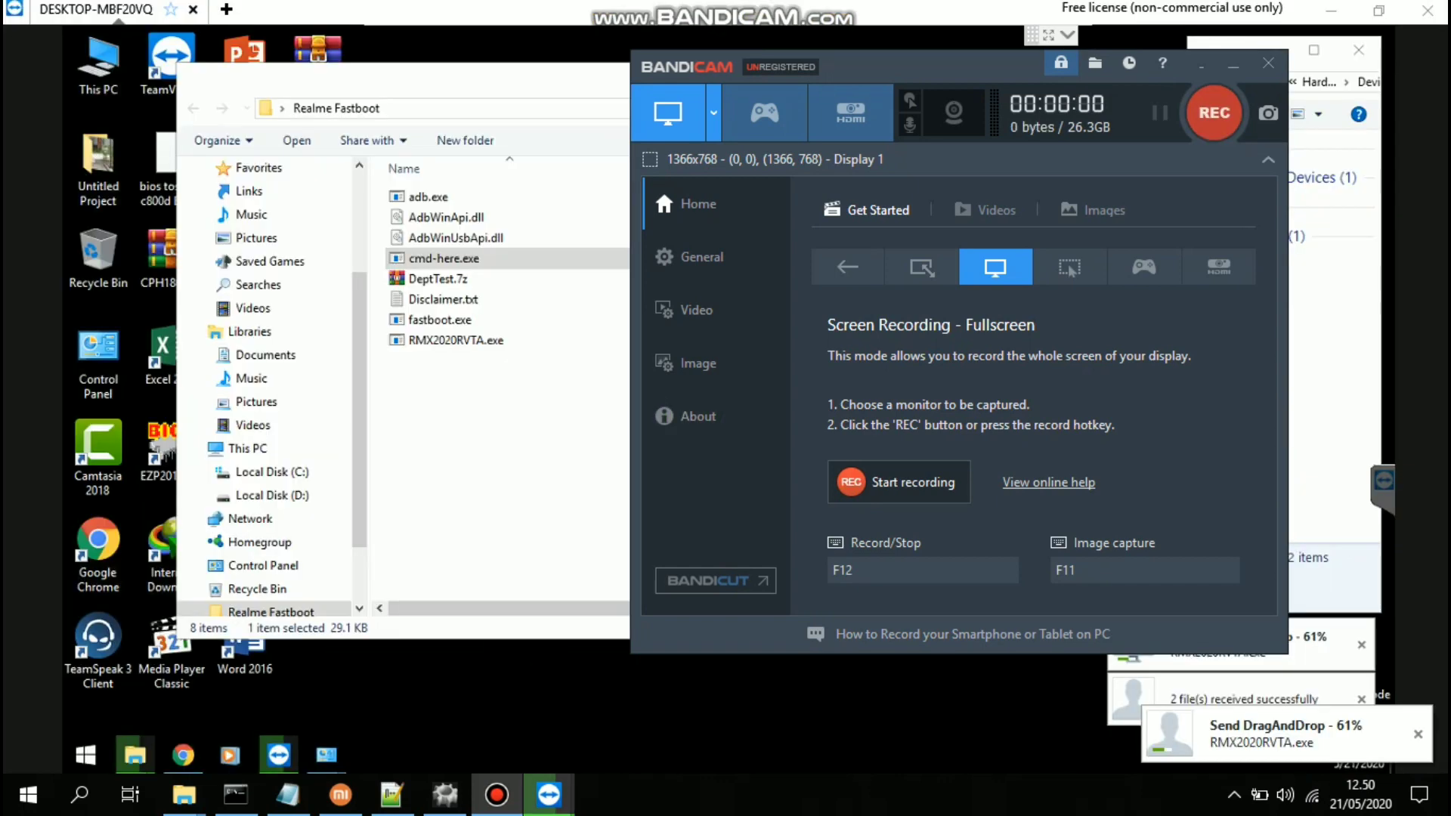
pyautogui.press('F12')
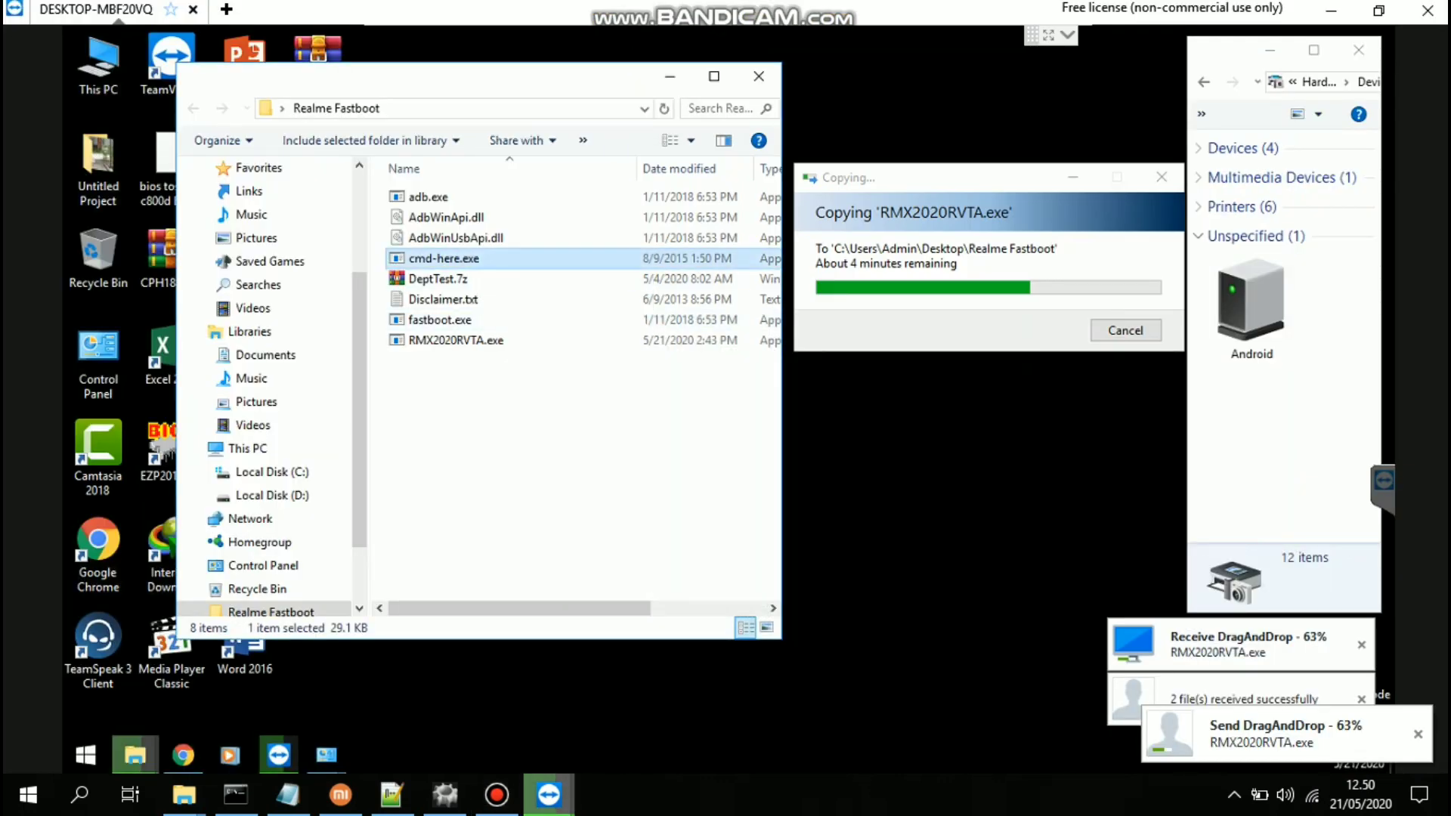
pyautogui.write('fastboot')
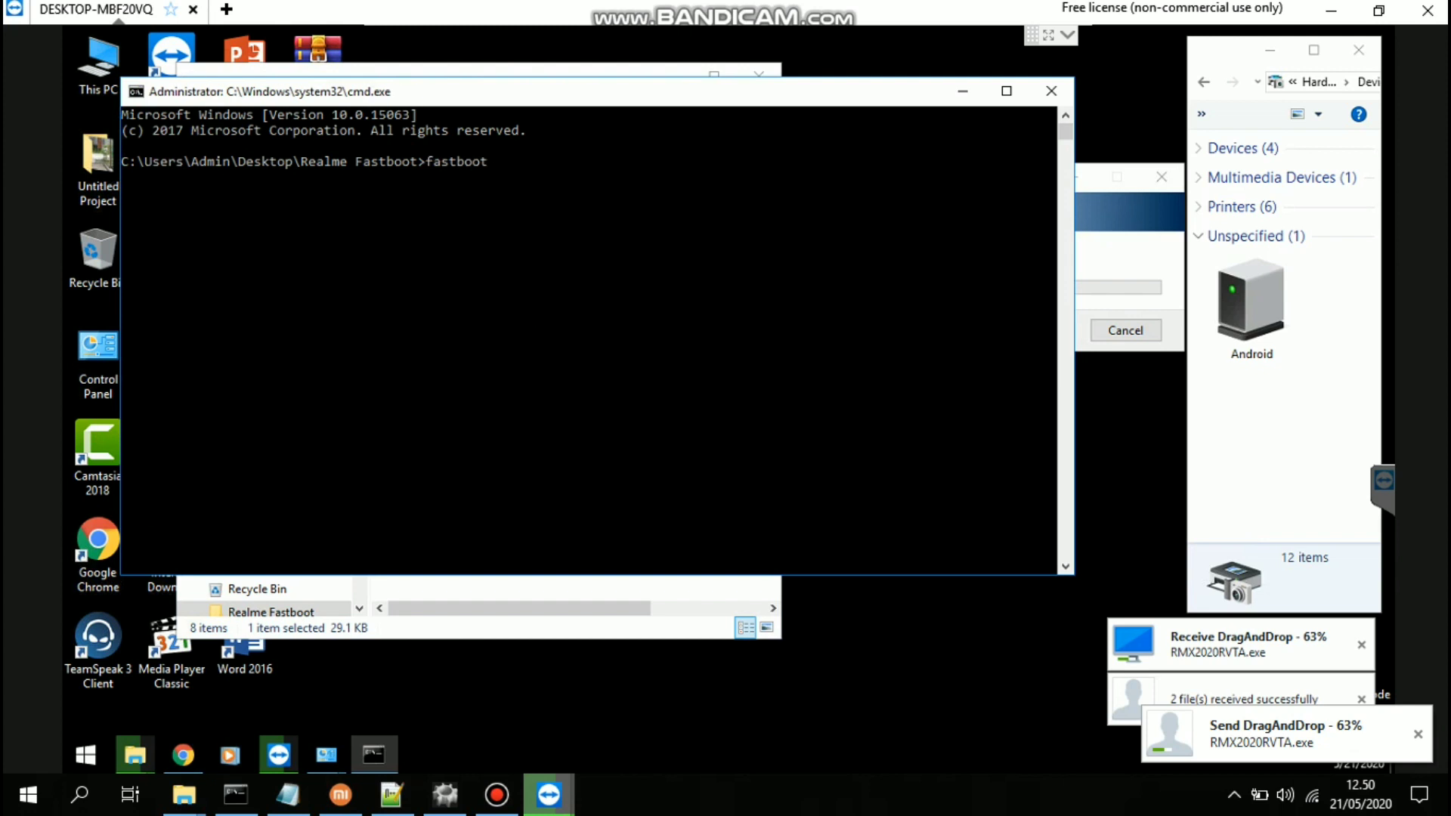
pyautogui.write(' getvar all]')
# Run 'fastboot getvar all' and scroll the output to find the 'unlocked: no' line
pyautogui.press('Return')
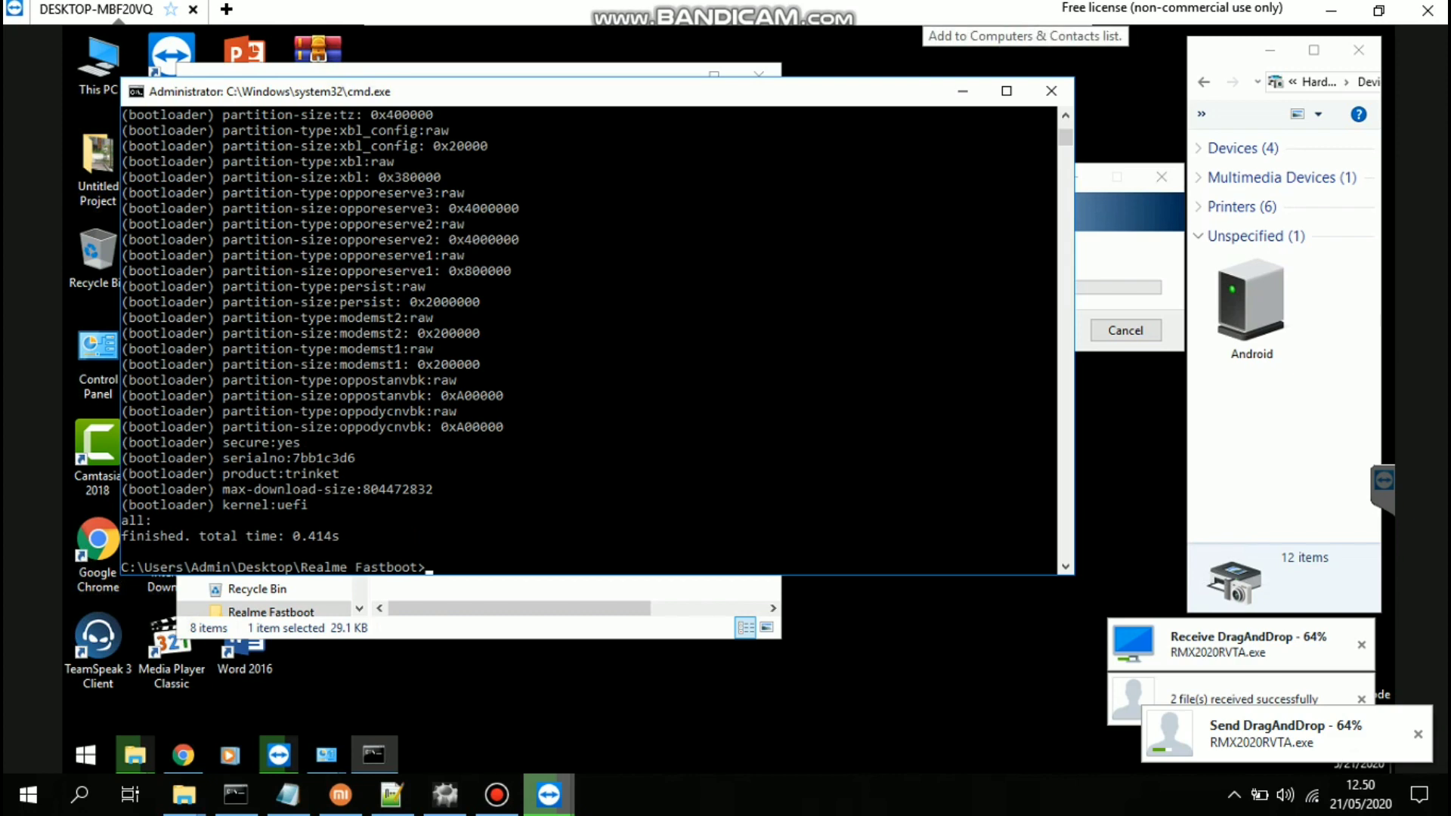
pyautogui.scroll(20, 589, 340)
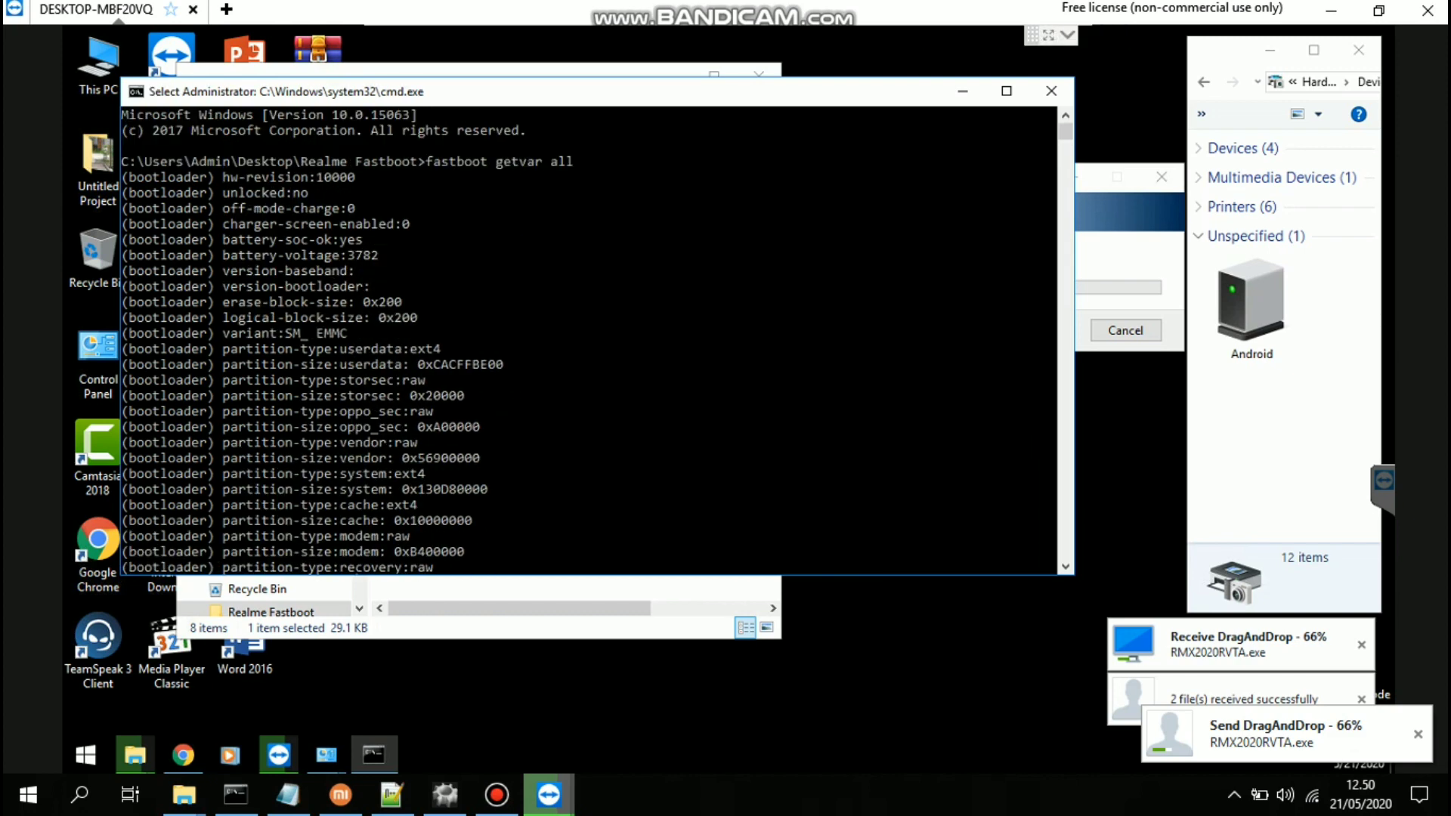
pyautogui.moveTo(125, 177); pyautogui.dragTo(456, 380)
pyautogui.scroll(-4, 455, 380)
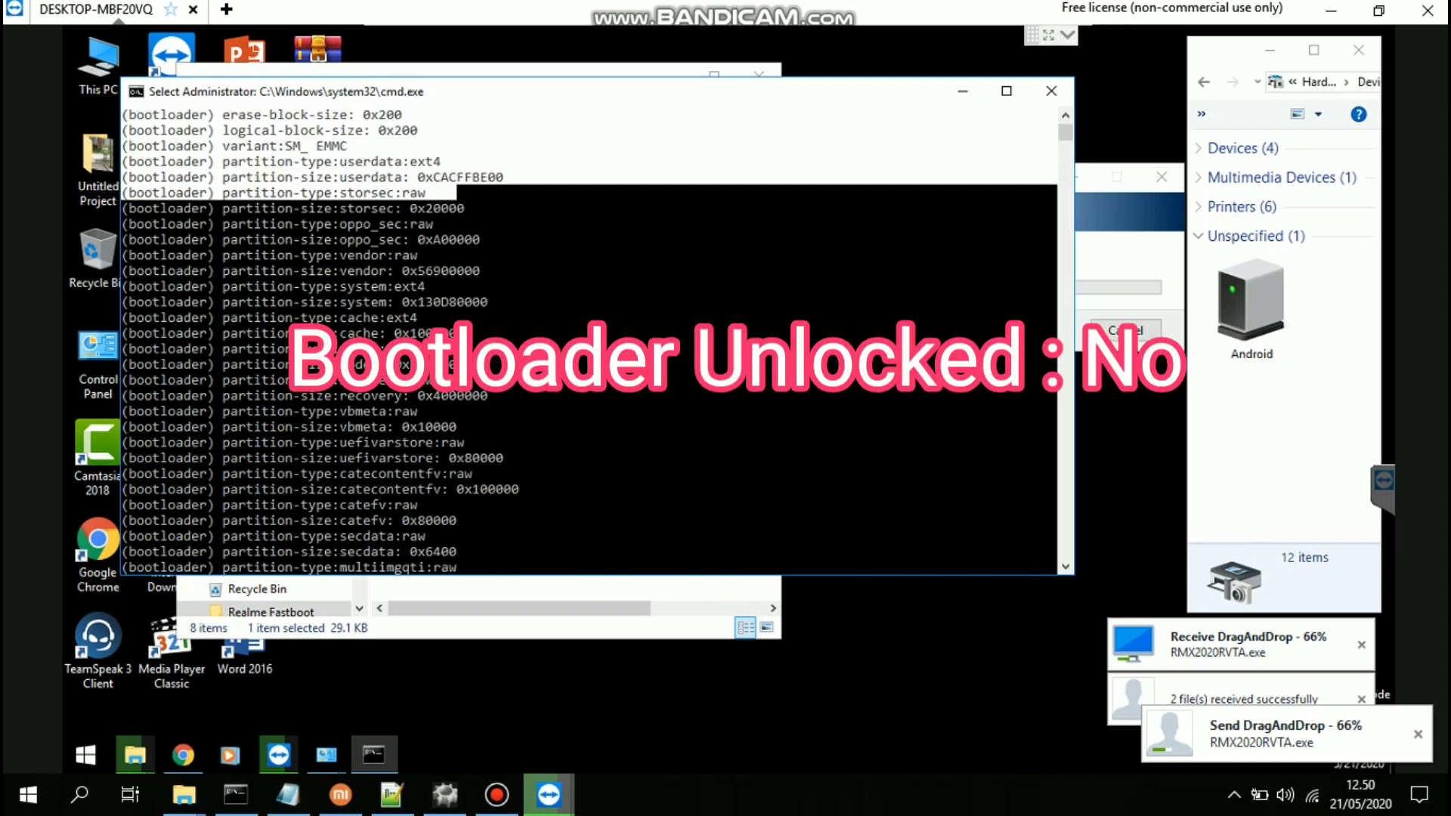
pyautogui.scroll(5, 590, 340)
pyautogui.scroll(-10, 590, 340)
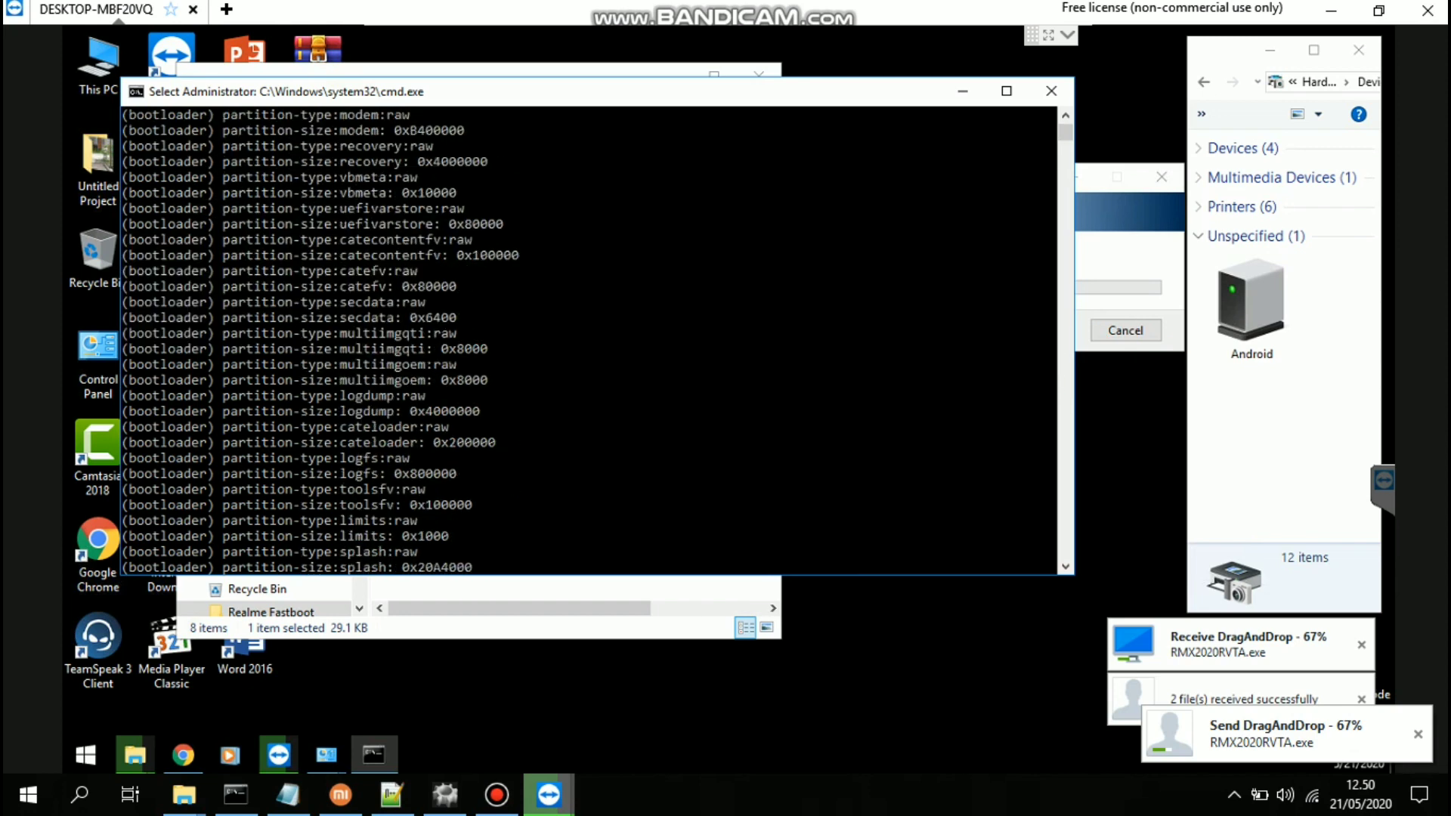
pyautogui.scroll(-20, 590, 340)
pyautogui.moveTo(176, 317); pyautogui.dragTo(351, 350)
# Copy the console output, minimize cmd, and extract DeptTest.7z here with its archive password
pyautogui.rightClick(351, 349)
pyautogui.click(962, 91)
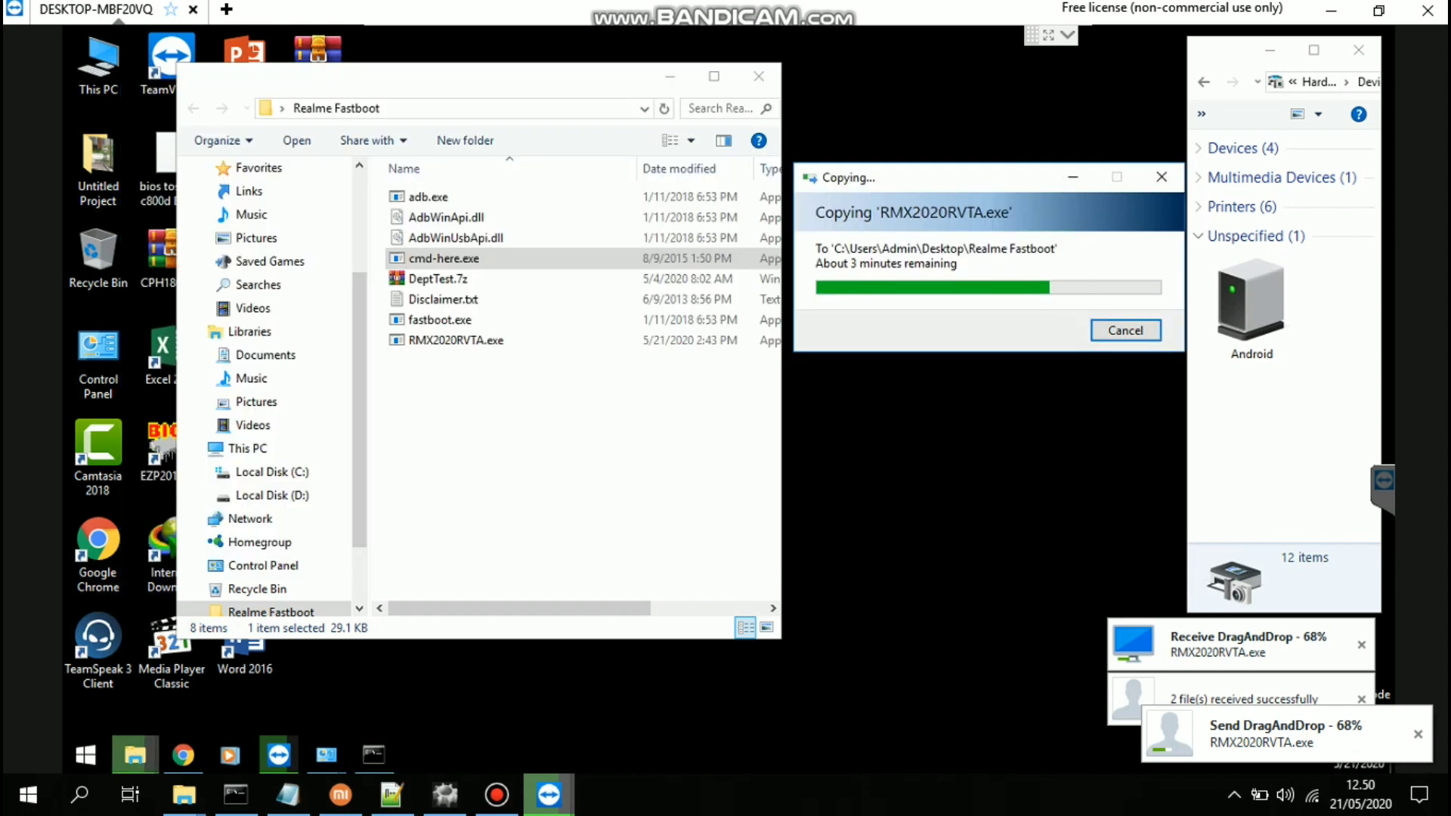
pyautogui.click(567, 453)
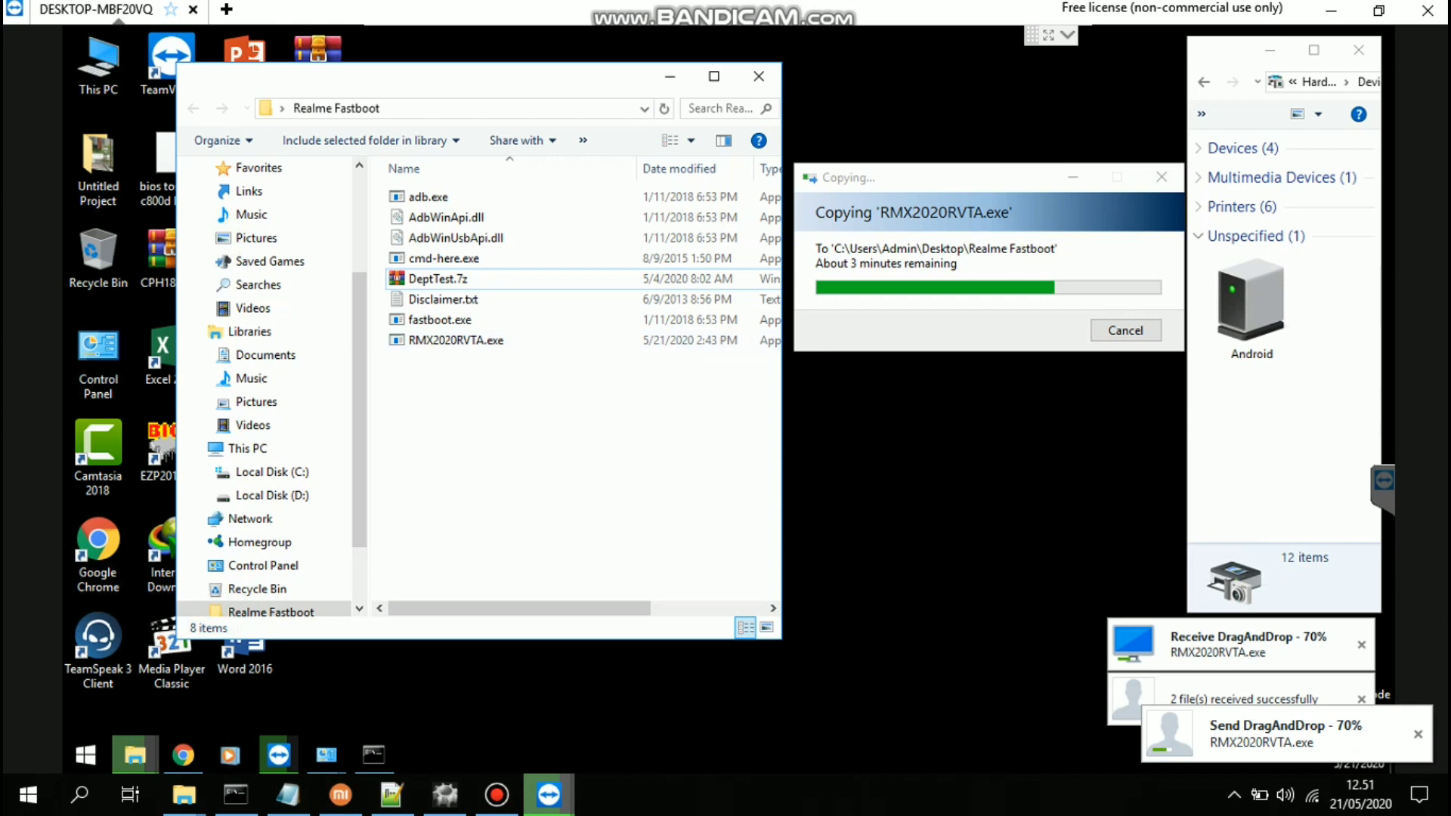
pyautogui.rightClick(444, 278)
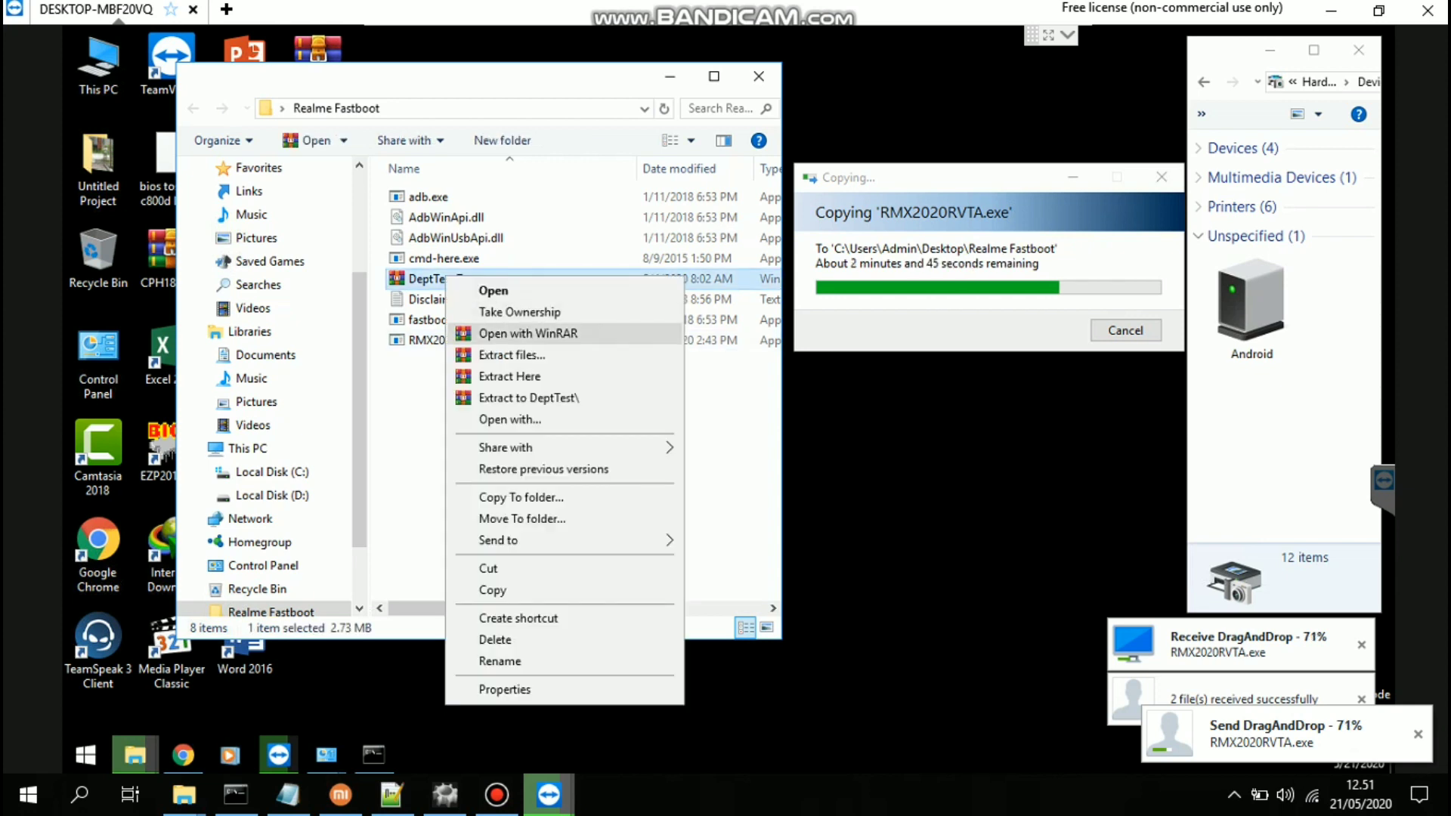
pyautogui.click(499, 377)
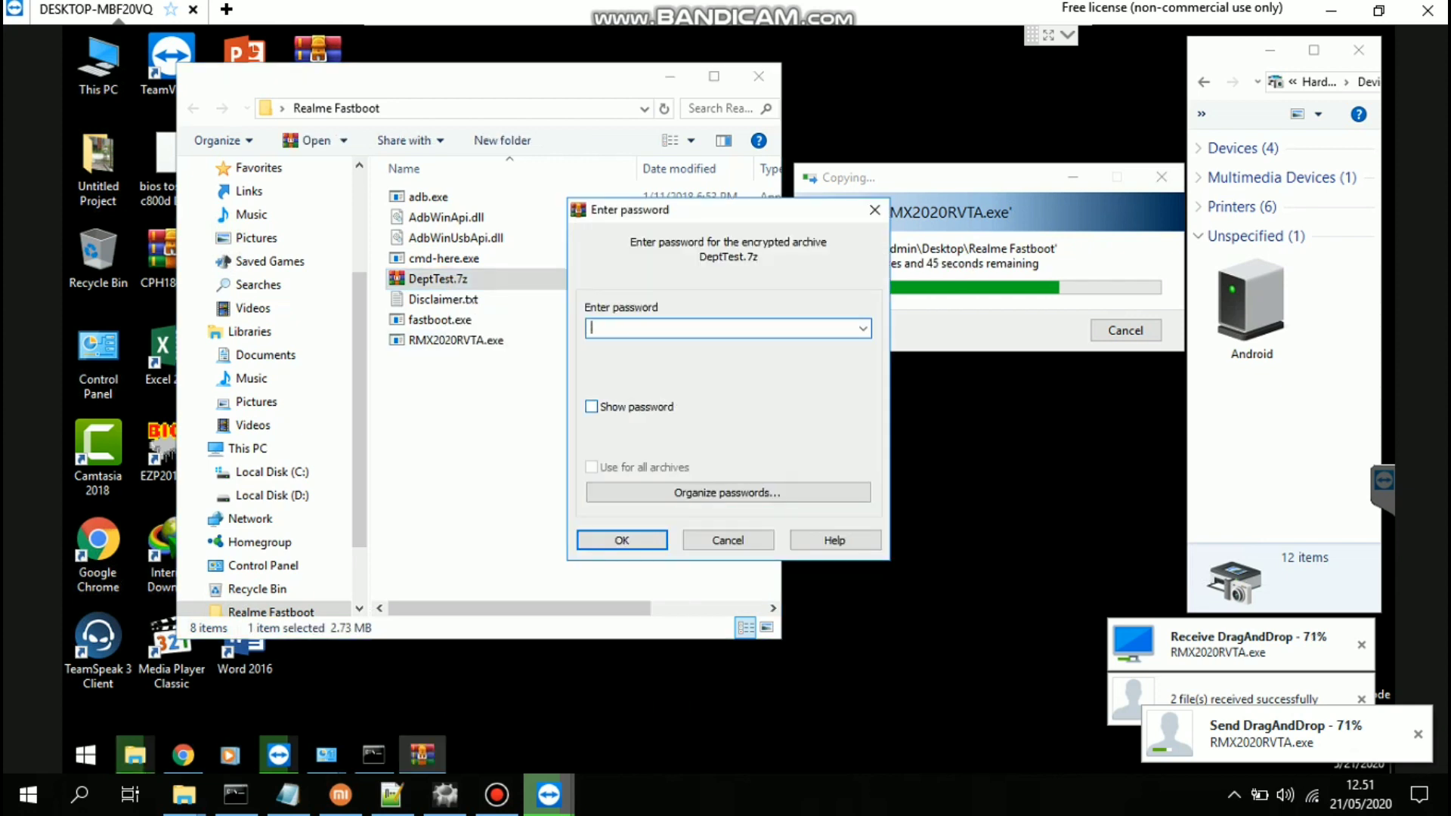
pyautogui.press('Return')
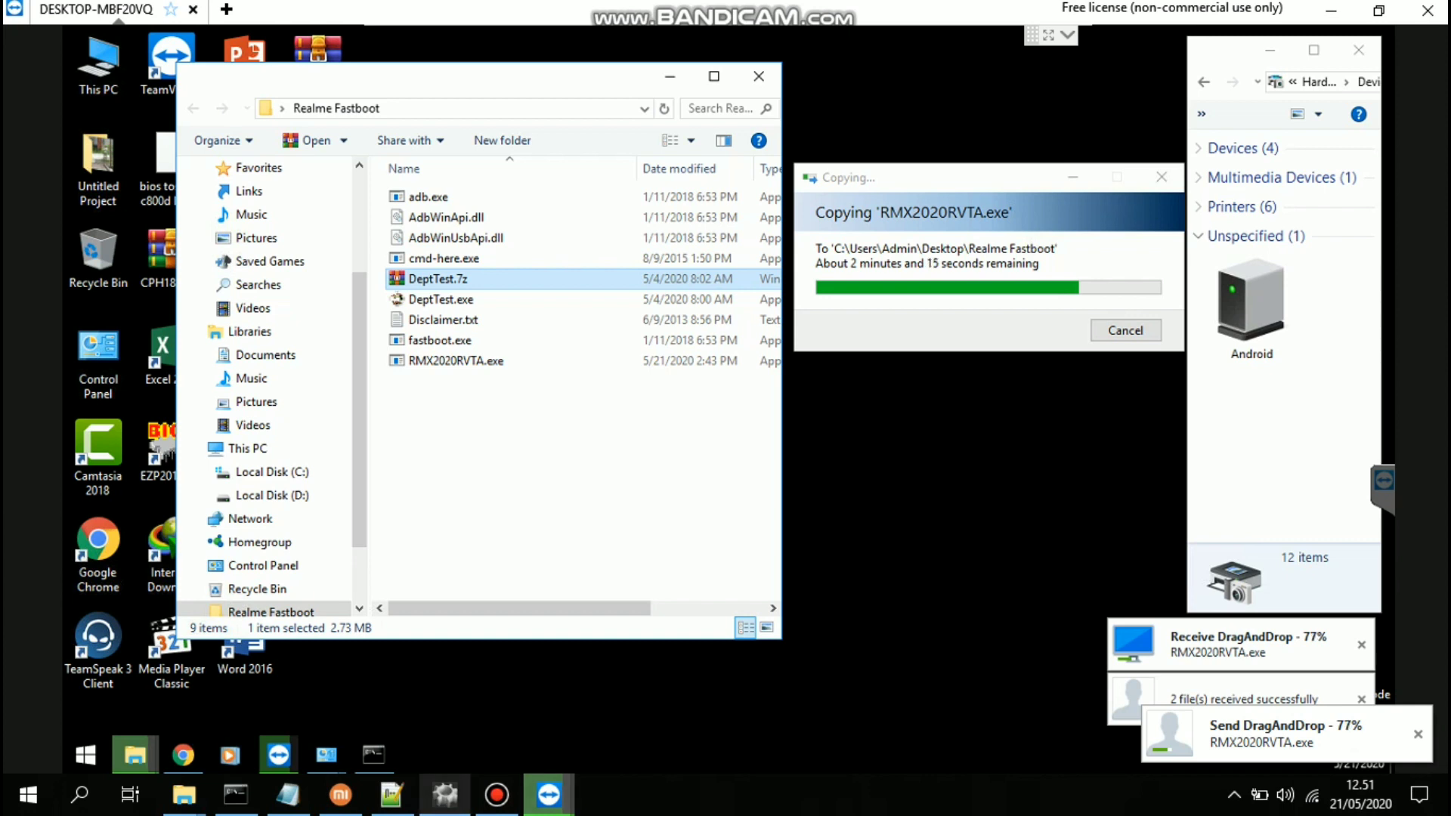
pyautogui.click(574, 438)
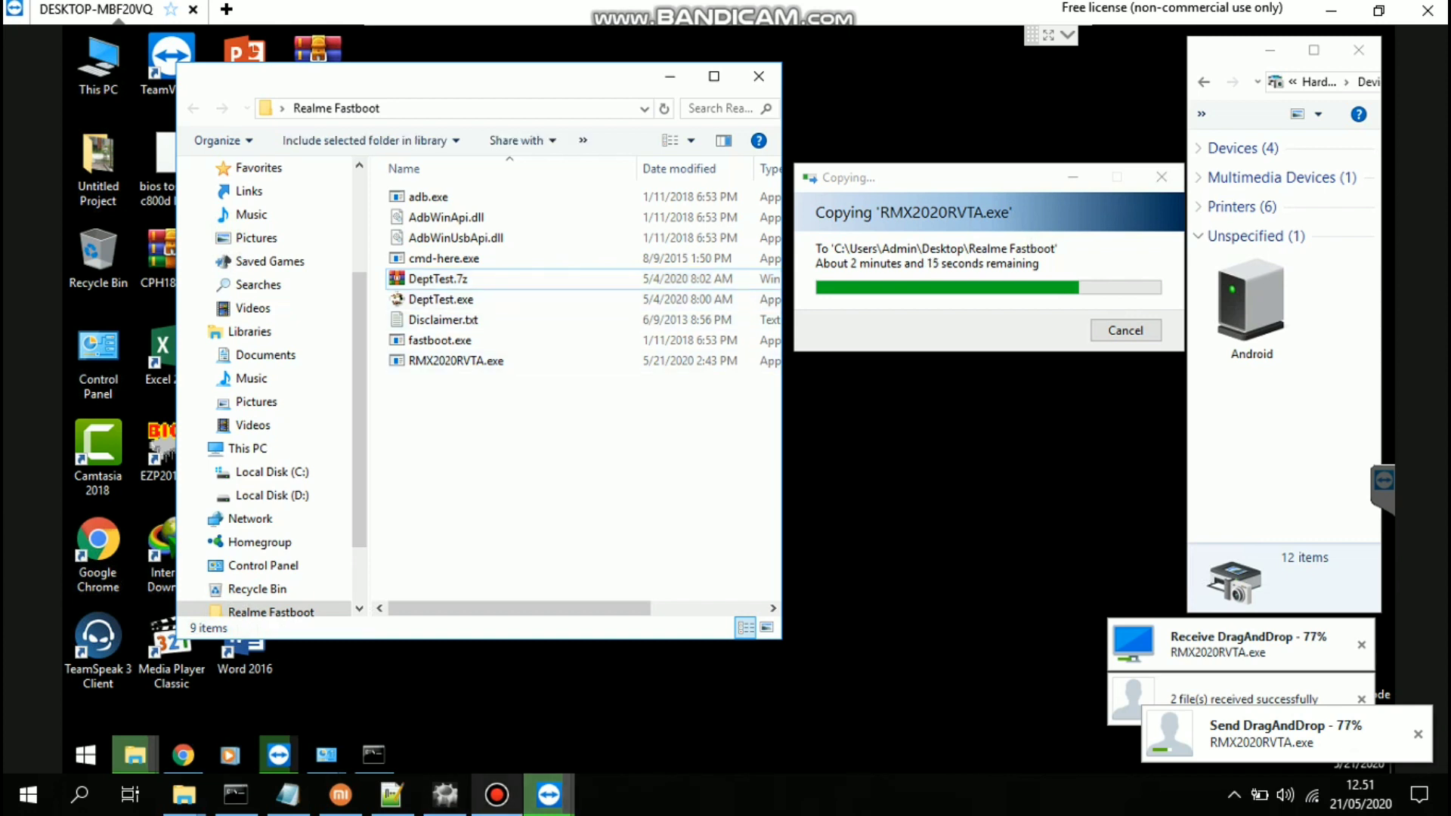
# In the command window, clear the recalled command and select the output showing secure:yes and product:trinket
pyautogui.click(373, 754)
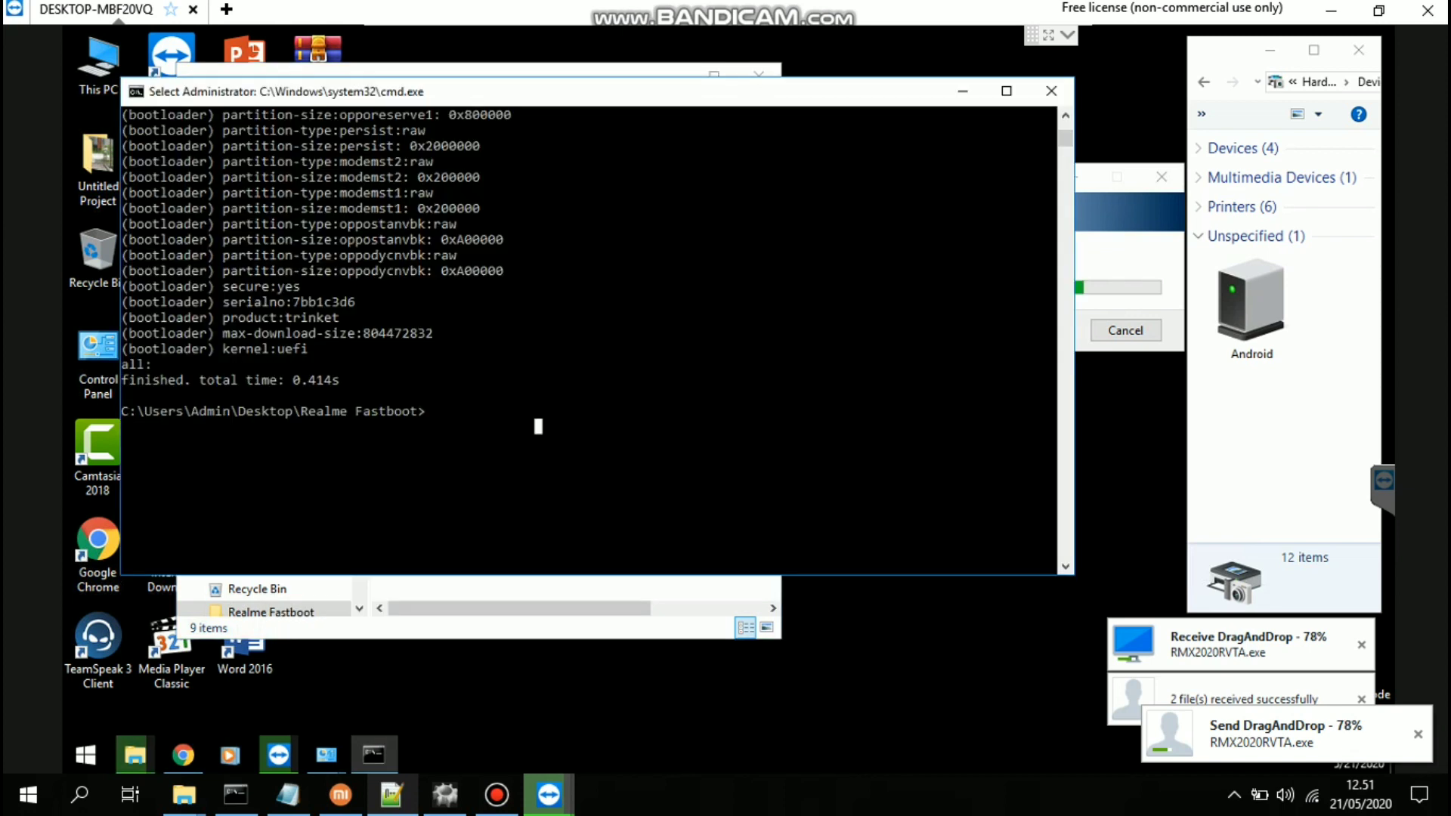
pyautogui.press('Escape')
pyautogui.press('Up')
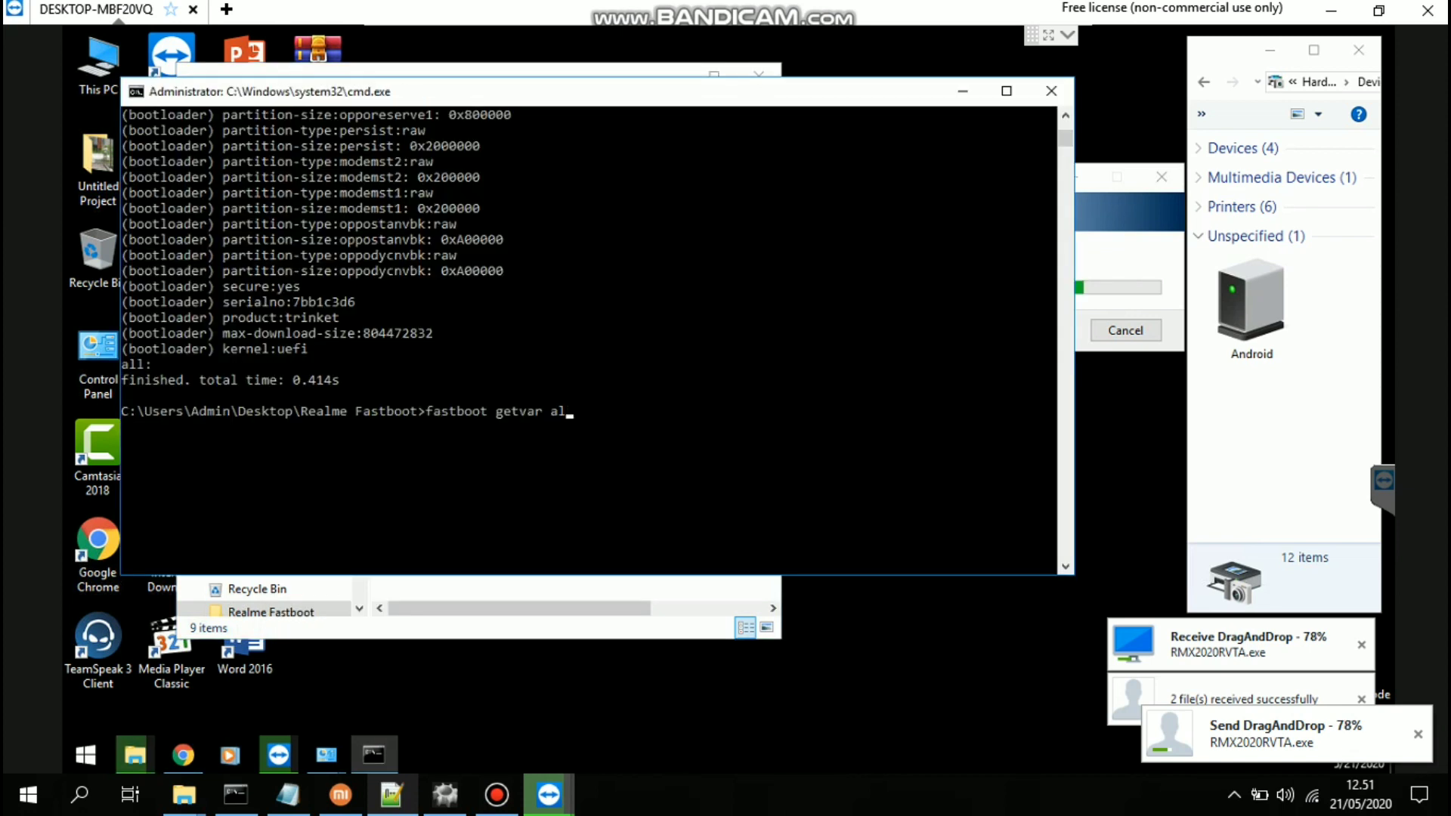
pyautogui.press('BackSpace')
pyautogui.press('BackSpace')
pyautogui.press('BackSpace')
pyautogui.press('BackSpace')
pyautogui.press('BackSpace')
pyautogui.press('BackSpace')
pyautogui.press('BackSpace')
pyautogui.press('BackSpace')
pyautogui.press('BackSpace')
pyautogui.press('BackSpace')
pyautogui.press('BackSpace')
pyautogui.press('BackSpace')
pyautogui.press('BackSpace')
pyautogui.press('BackSpace')
pyautogui.press('BackSpace')
pyautogui.press('BackSpace')
pyautogui.press('BackSpace')
pyautogui.press('BackSpace')
pyautogui.press('BackSpace')
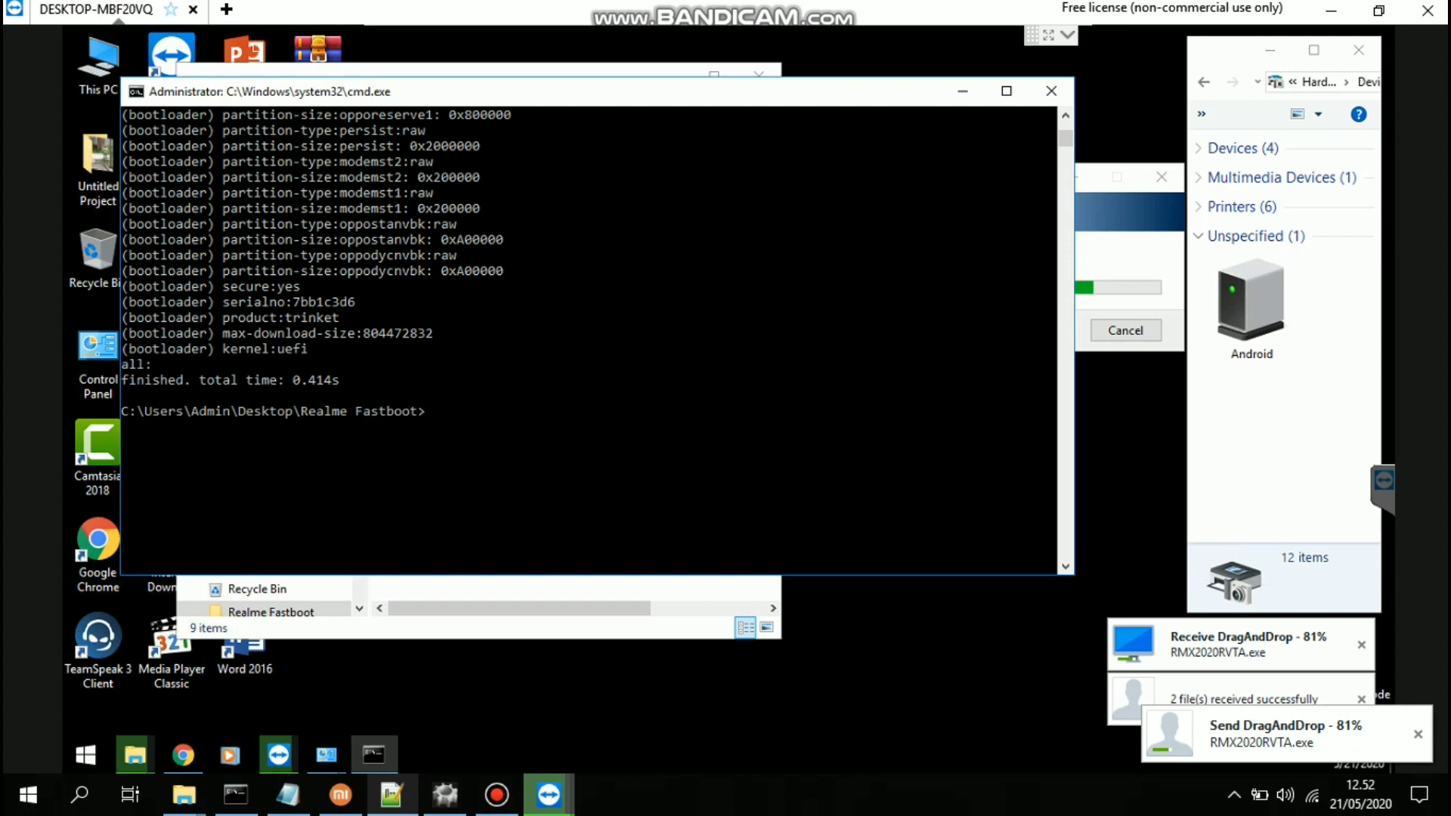
pyautogui.moveTo(125, 231); pyautogui.dragTo(1057, 292)
# Refresh the Realme Fastboot folder listing, switch to Large icons, then back to Details
pyautogui.click(134, 755)
pyautogui.rightClick(512, 440)
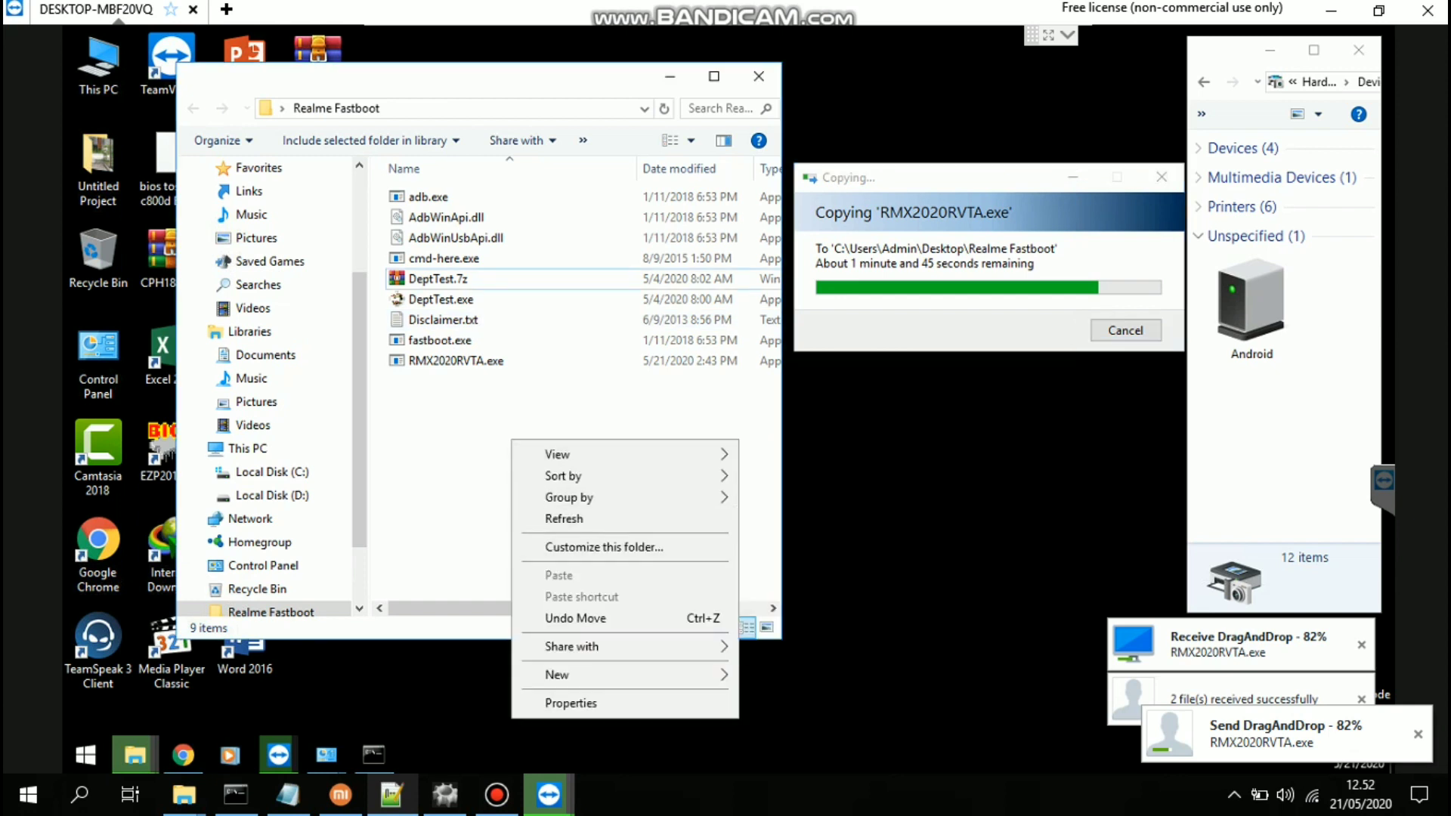
pyautogui.click(560, 180)
pyautogui.rightClick(560, 179)
pyautogui.click(612, 258)
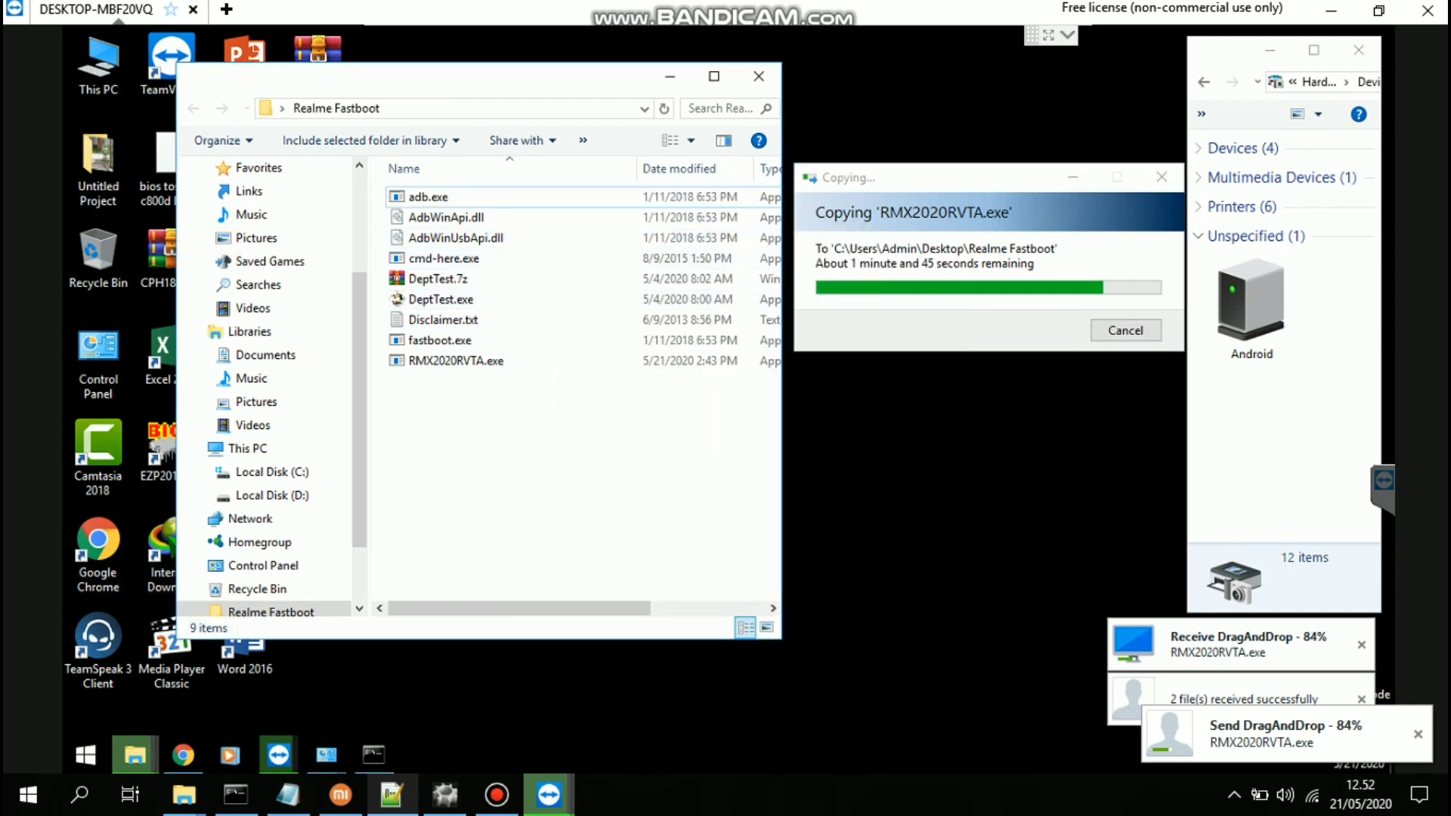
pyautogui.click(767, 627)
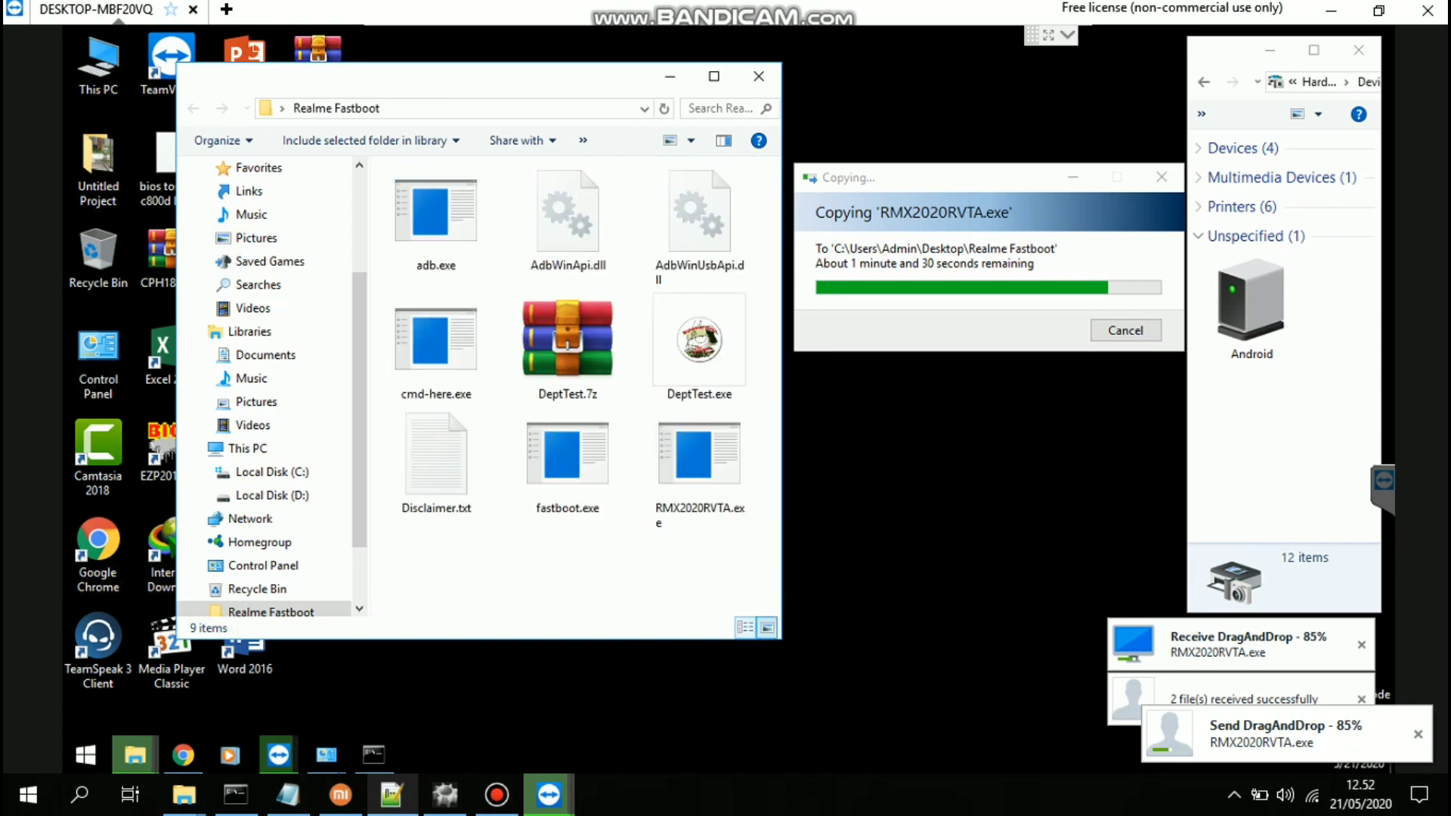
pyautogui.click(745, 627)
# Type the chat lines 'cek hp gan sudah gan' and 'pilih apa tadi blm di pilih gan ada 2 pilihin'
pyautogui.write('ce')
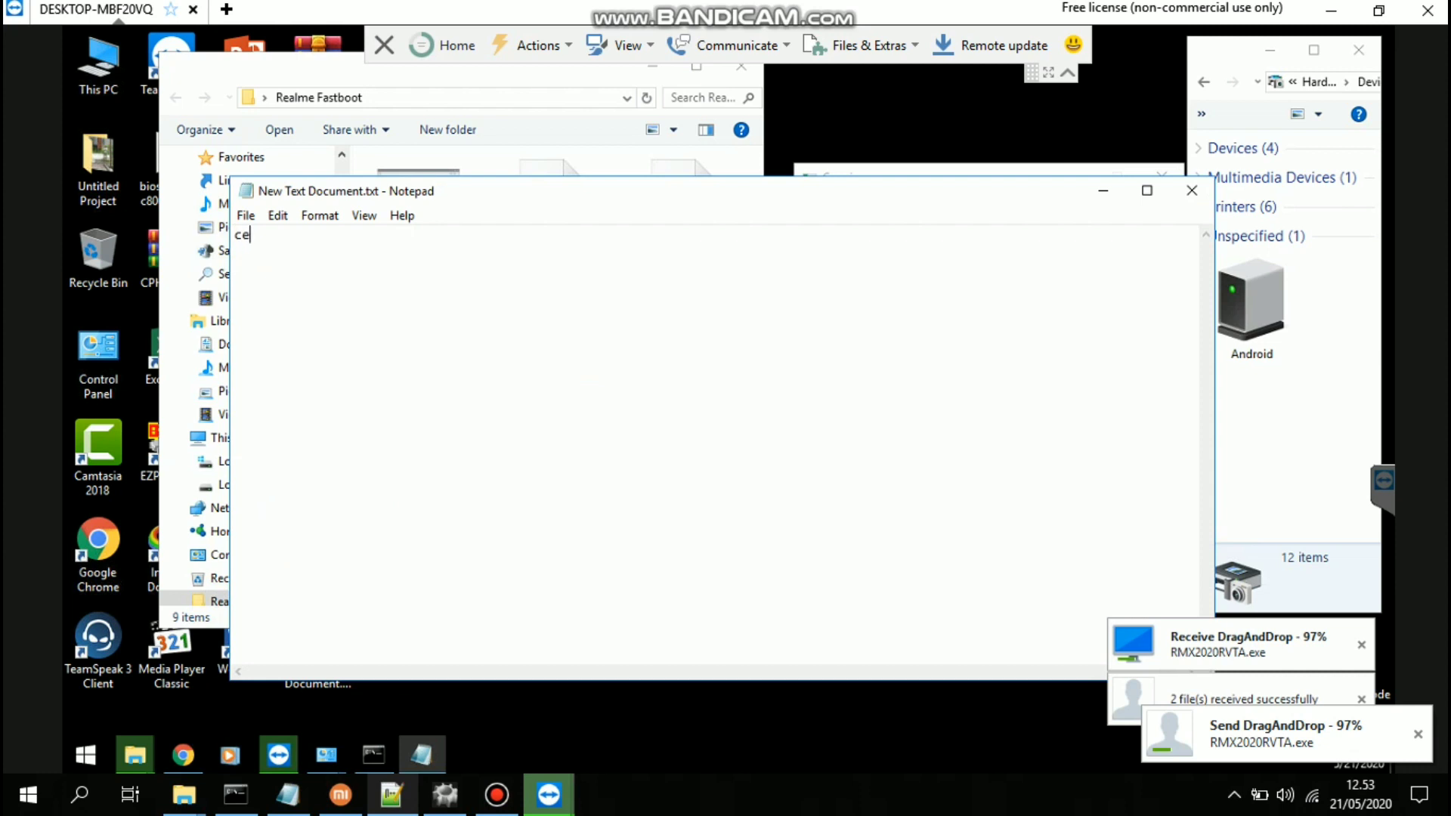
pyautogui.write('k hp gan ')
pyautogui.write('sudah gan')
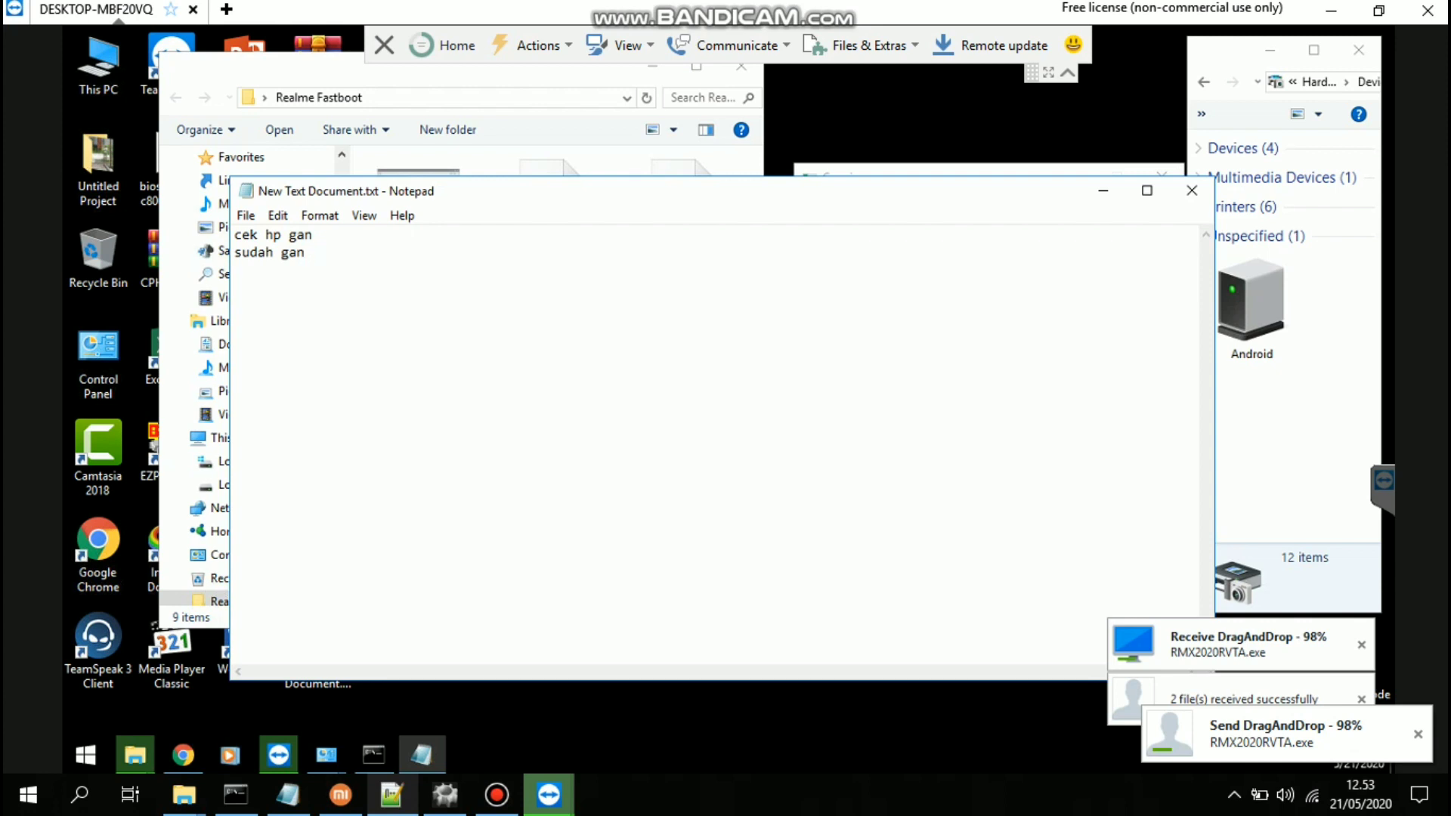
pyautogui.press('Return')
pyautogui.write('pilih apa tadi')
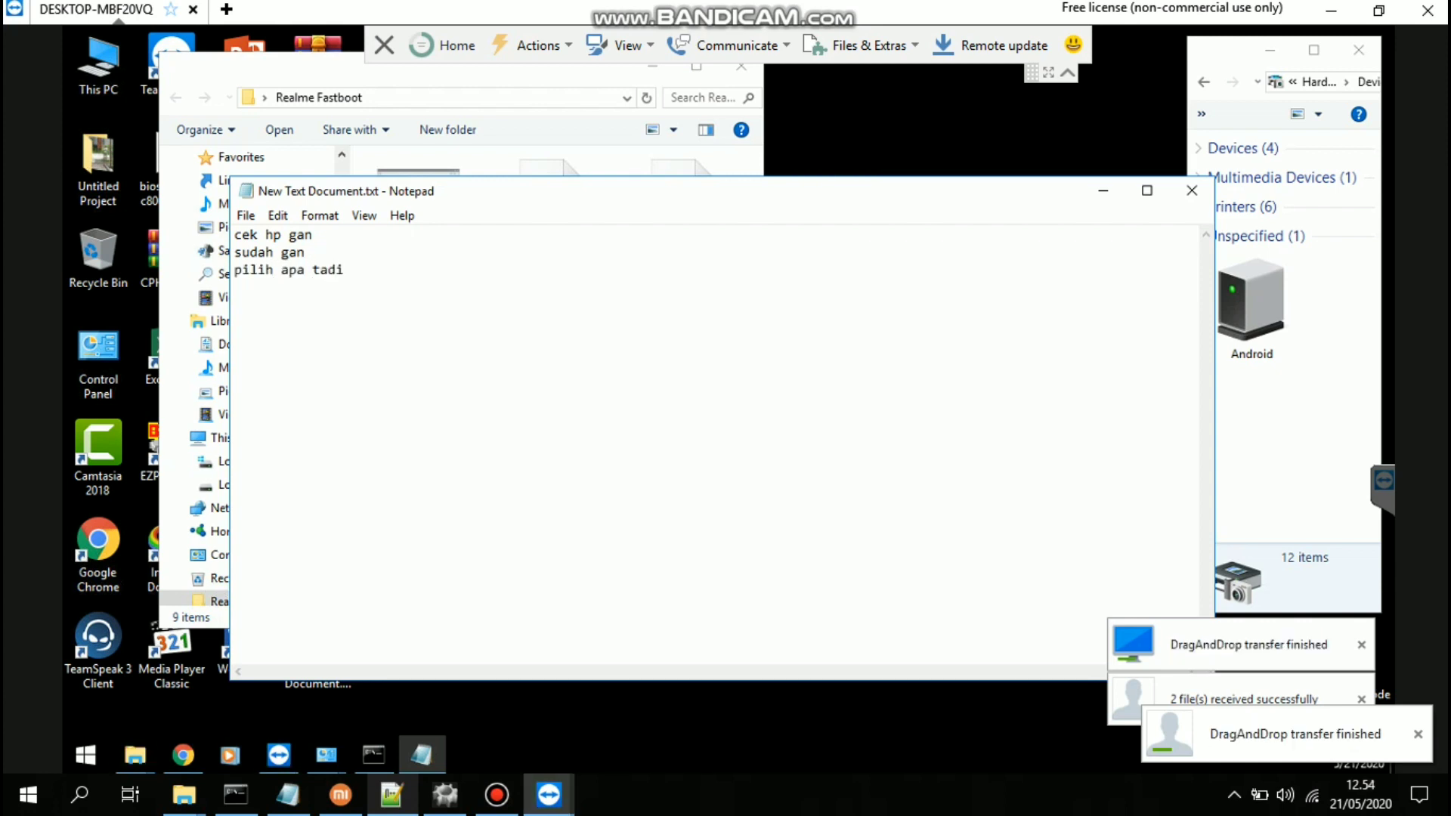
pyautogui.write(' blm di pilih gan ada')
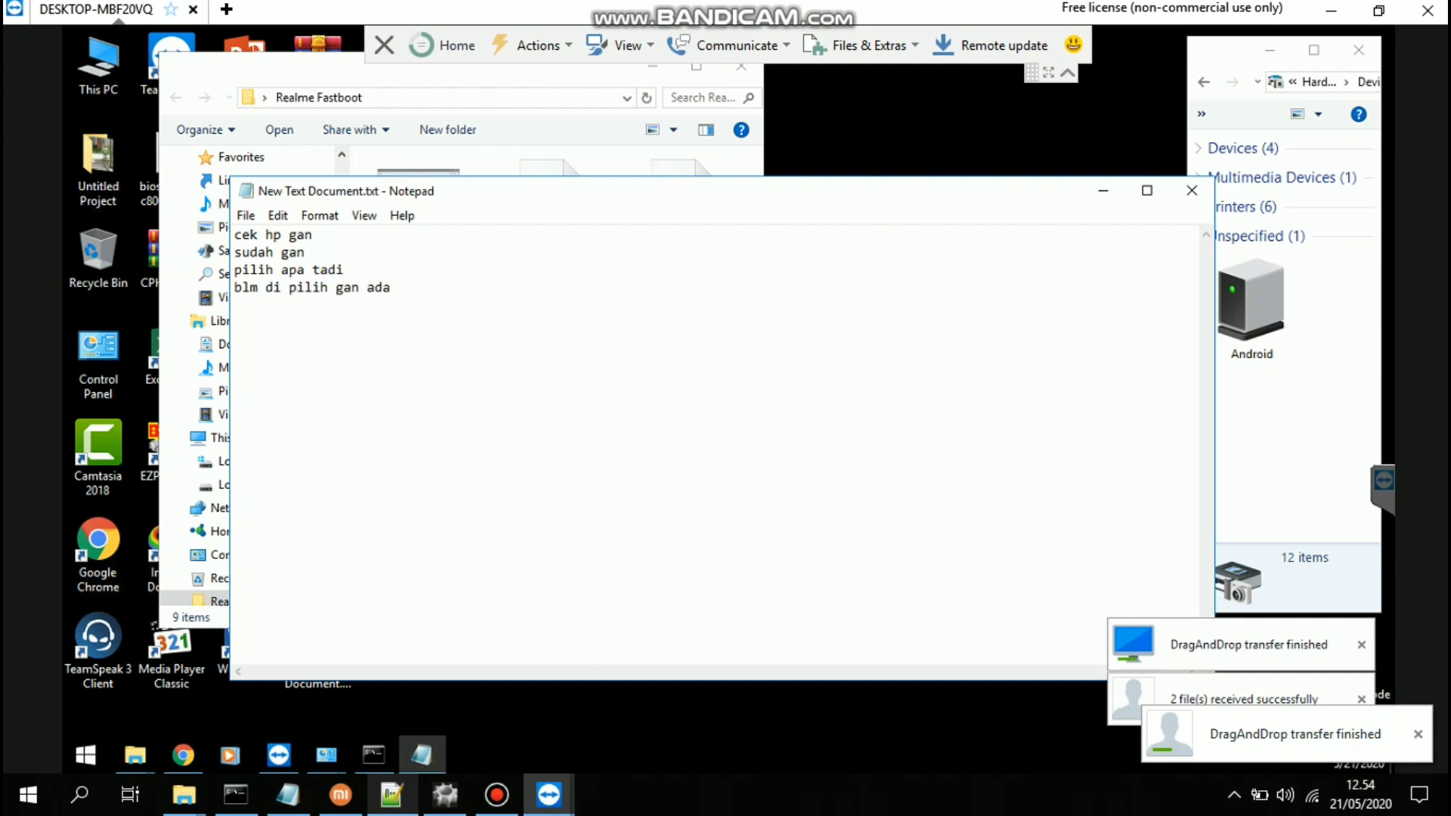
pyautogui.write(' 2 pilihin')
pyautogui.press('Return')
# Replace the garbled last line with 'pilih unlock bootloader'
pyautogui.write('upinlh luonlckock')
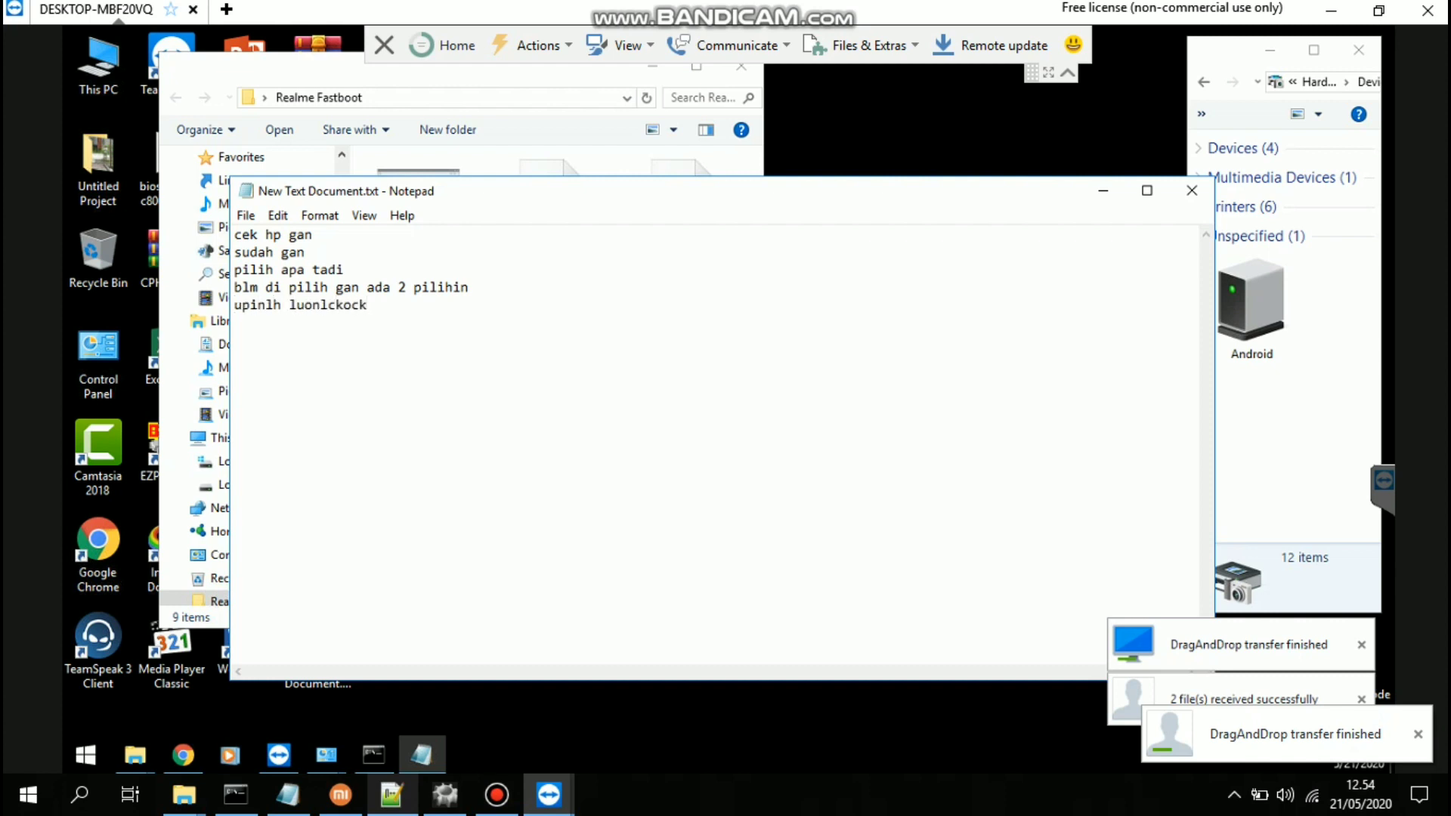
pyautogui.press('BackSpace')
pyautogui.press('BackSpace')
pyautogui.press('BackSpace')
pyautogui.press('BackSpace')
pyautogui.press('BackSpace')
pyautogui.press('BackSpace')
pyautogui.press('BackSpace')
pyautogui.press('BackSpace')
pyautogui.press('BackSpace')
pyautogui.press('BackSpace')
pyautogui.press('BackSpace')
pyautogui.press('BackSpace')
pyautogui.press('BackSpace')
pyautogui.press('BackSpace')
pyautogui.press('BackSpace')
pyautogui.press('BackSpace')
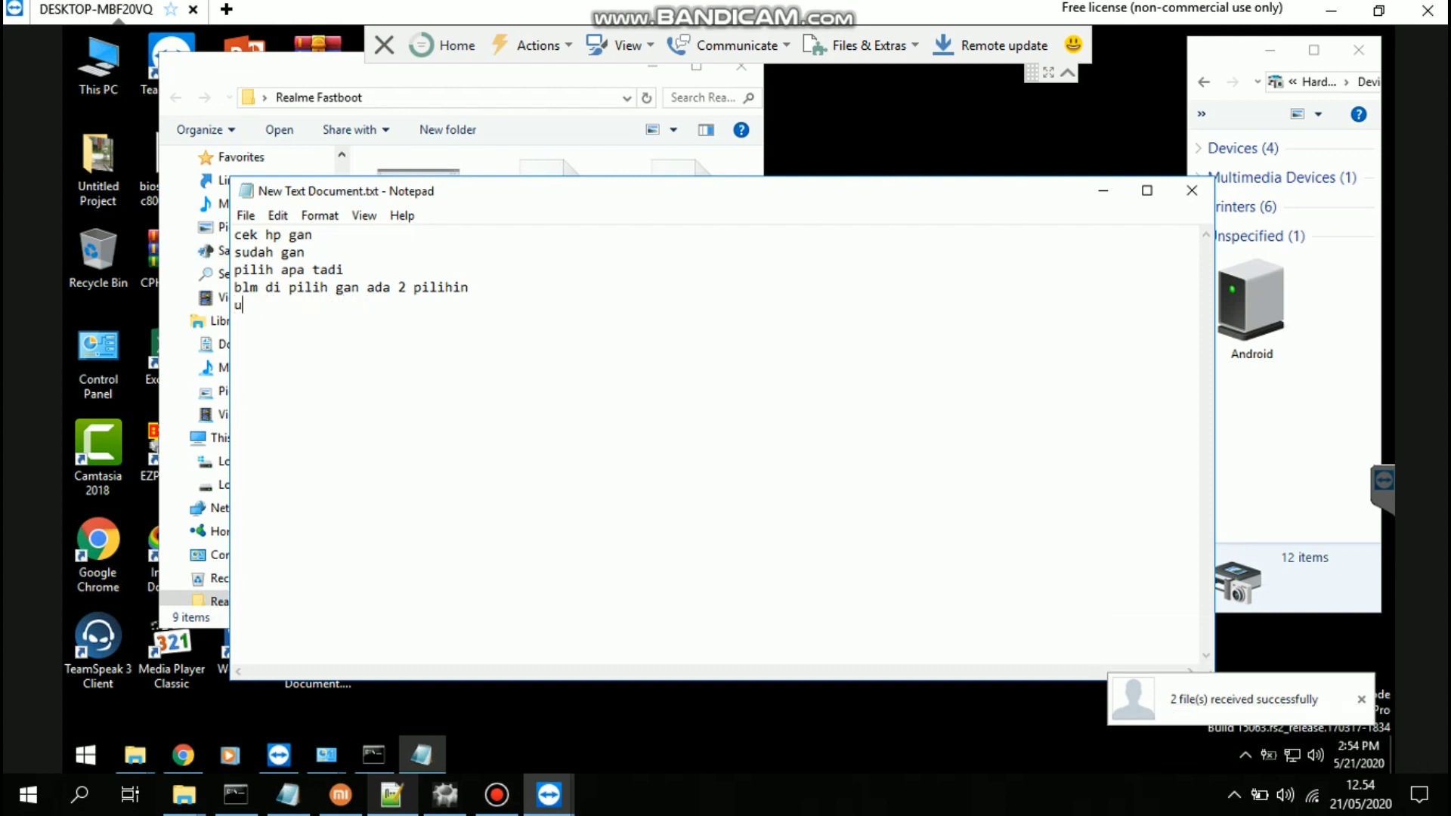
pyautogui.press('BackSpace')
pyautogui.press('BackSpace')
pyautogui.write('pilih unlock bootloa')
pyautogui.write('der')
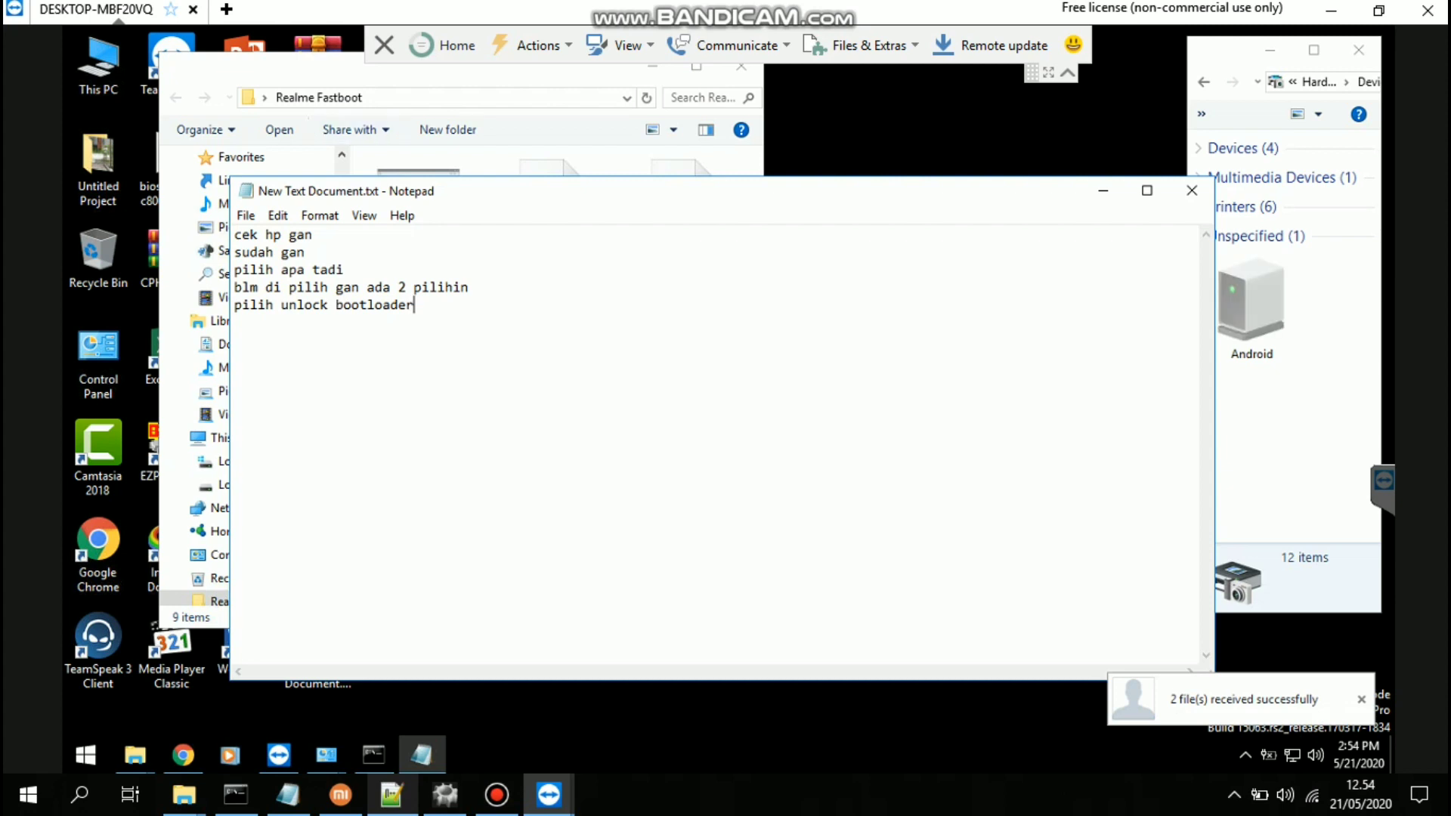
# Add Notepad lines asking whether to also root the phone and whether rooting costs extra
pyautogui.press('Return')
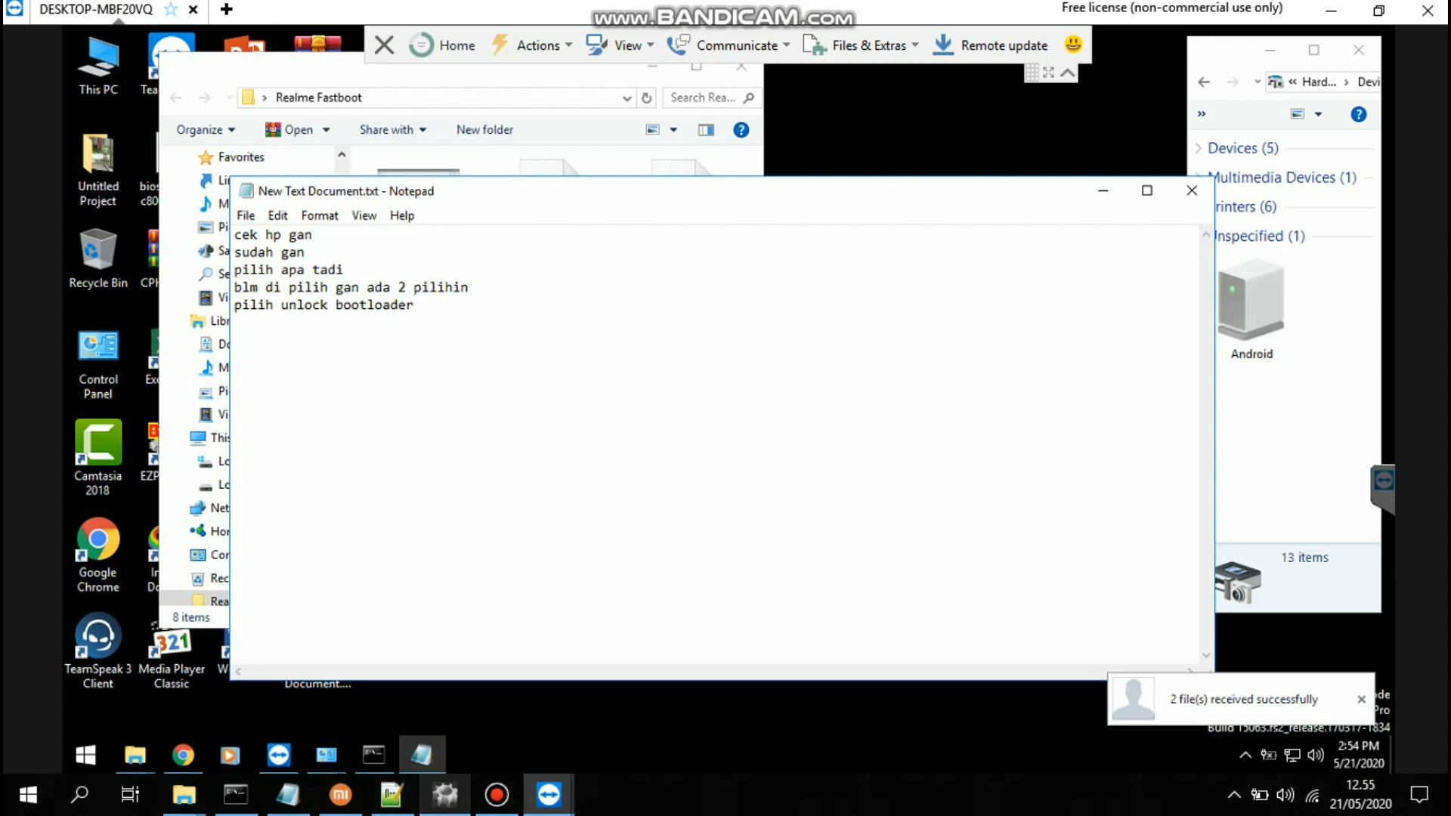
pyautogui.write('in mau di root seklaian gak')
pyautogui.press('Return')
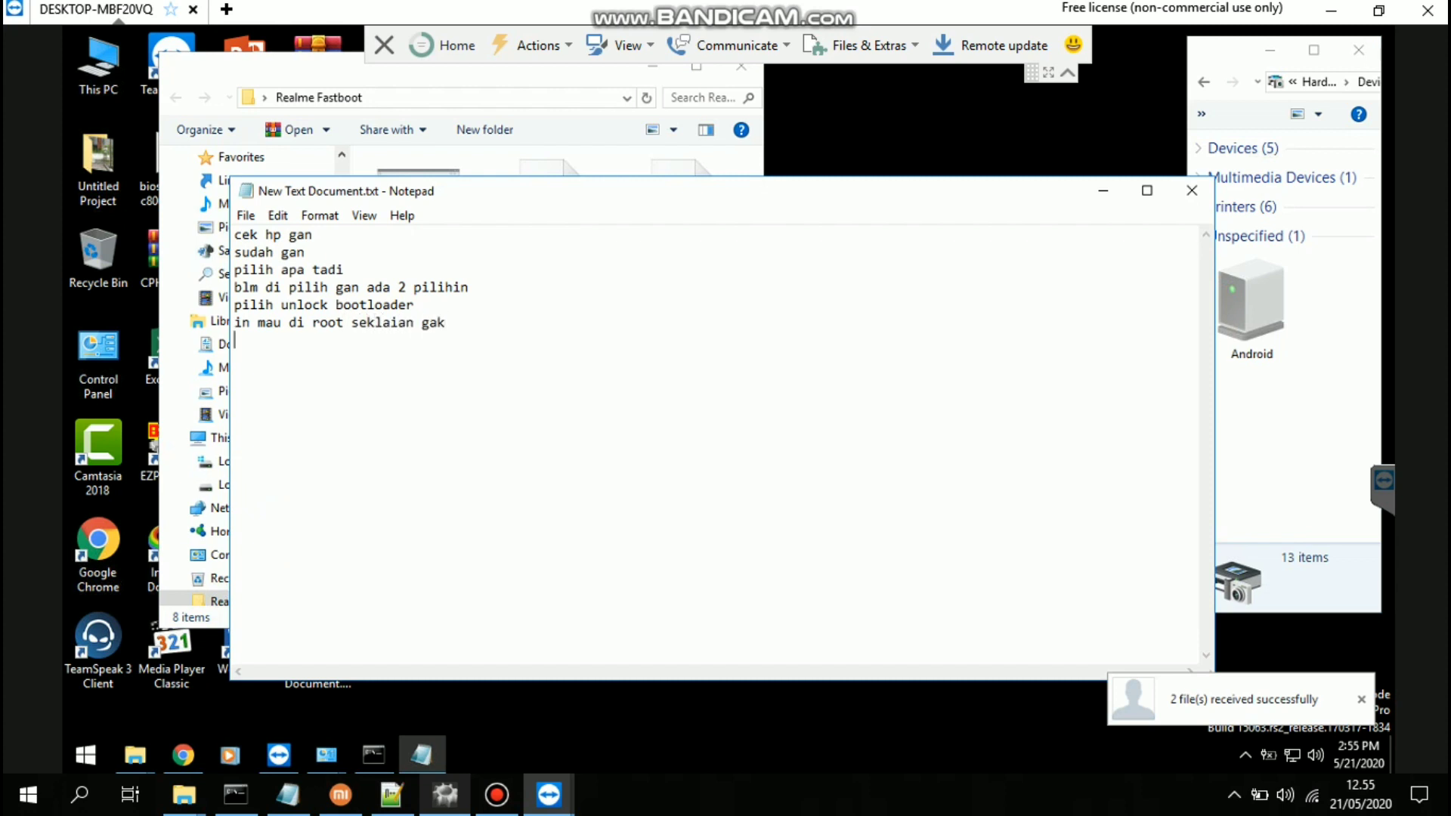
pyautogui.write('kalo di root nambah biaya')
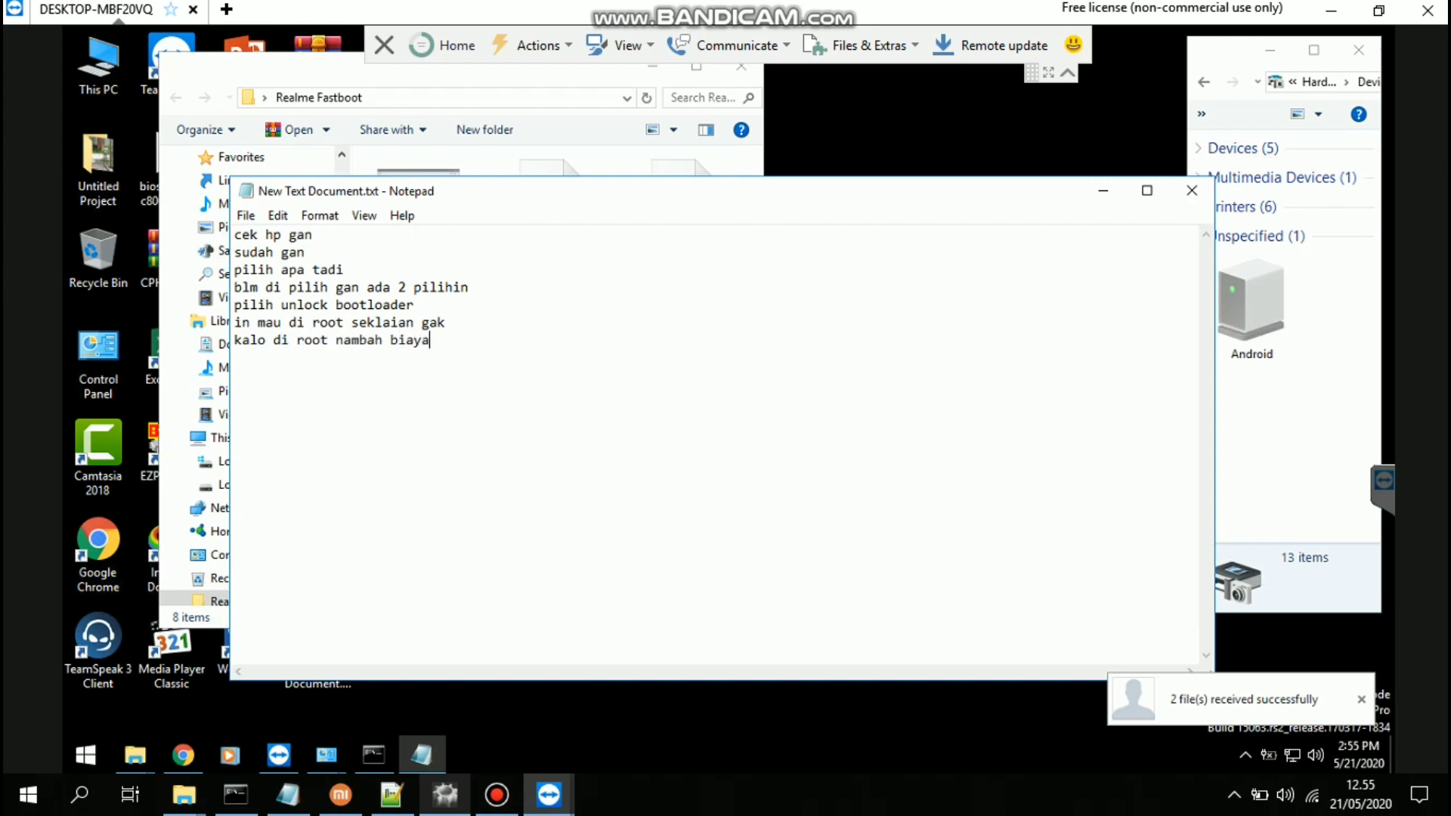
pyautogui.write(' lagi gan?? sebelmn')
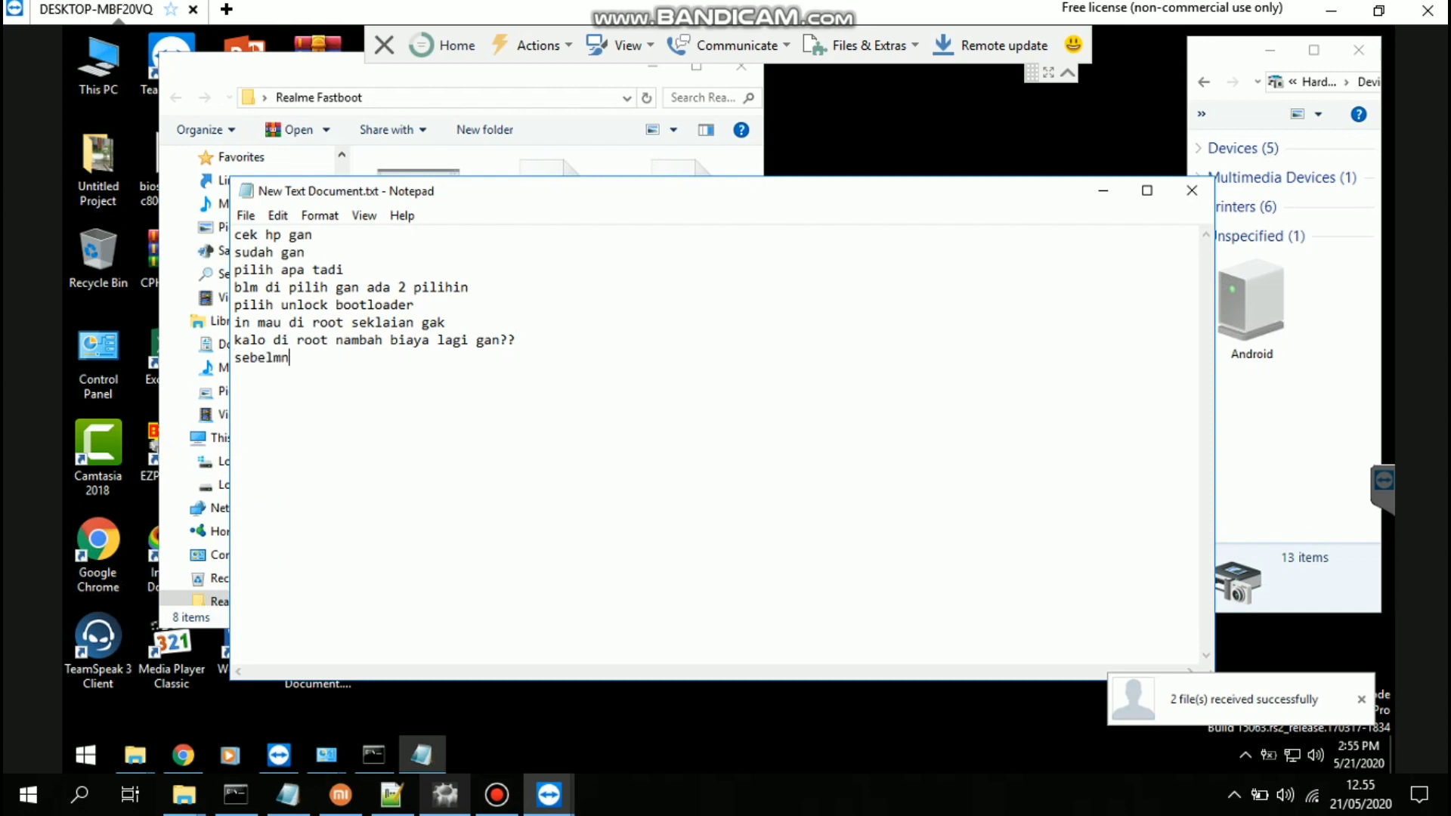
pyautogui.write('ya krnologinya gimana \\')
pyautogui.press('BackSpace')
pyautogui.press('BackSpace')
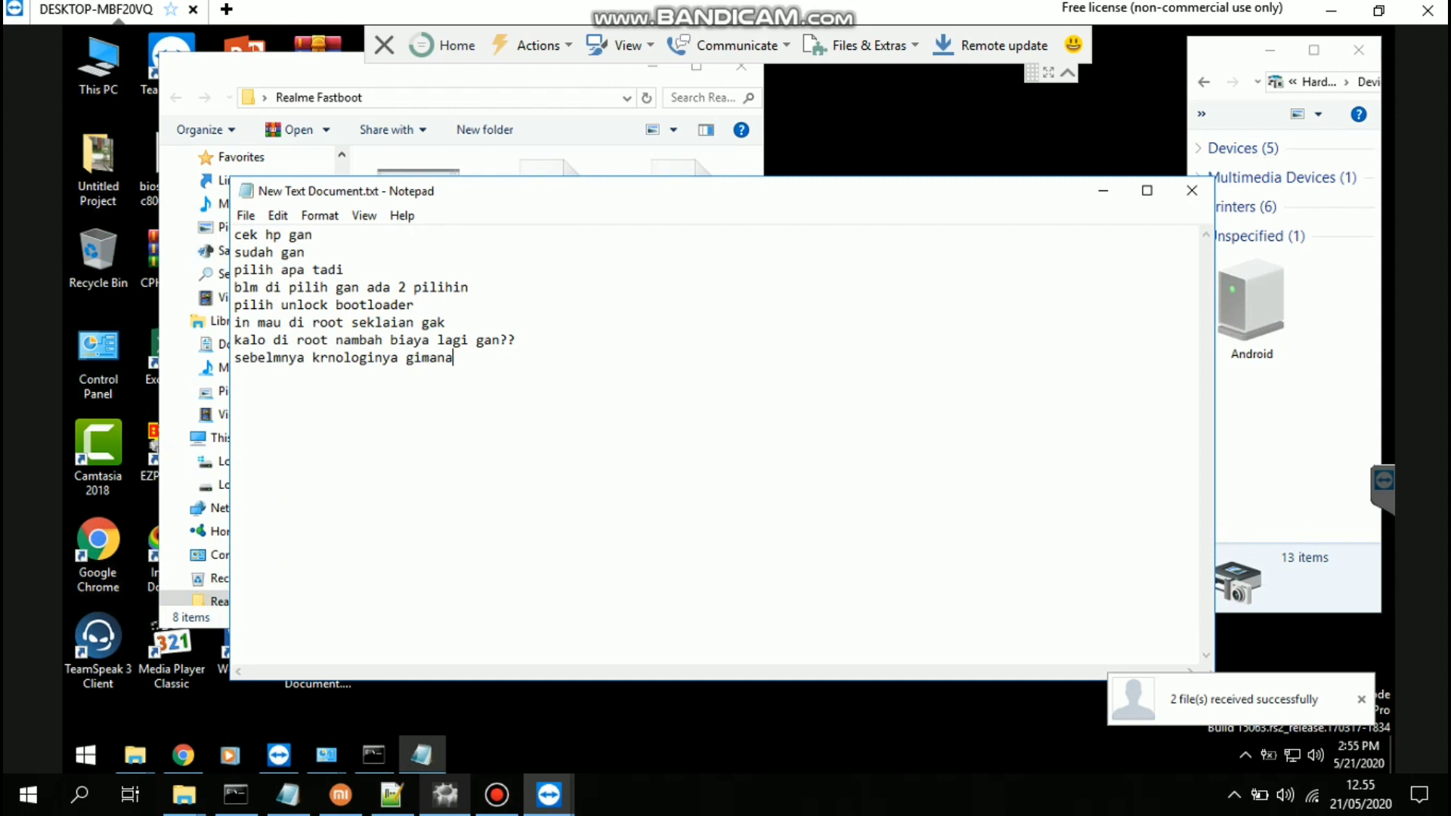
pyautogui.write('s?  saya g faham mas punya yg')
pyautogui.press('BackSpace')
pyautogui.press('BackSpace')
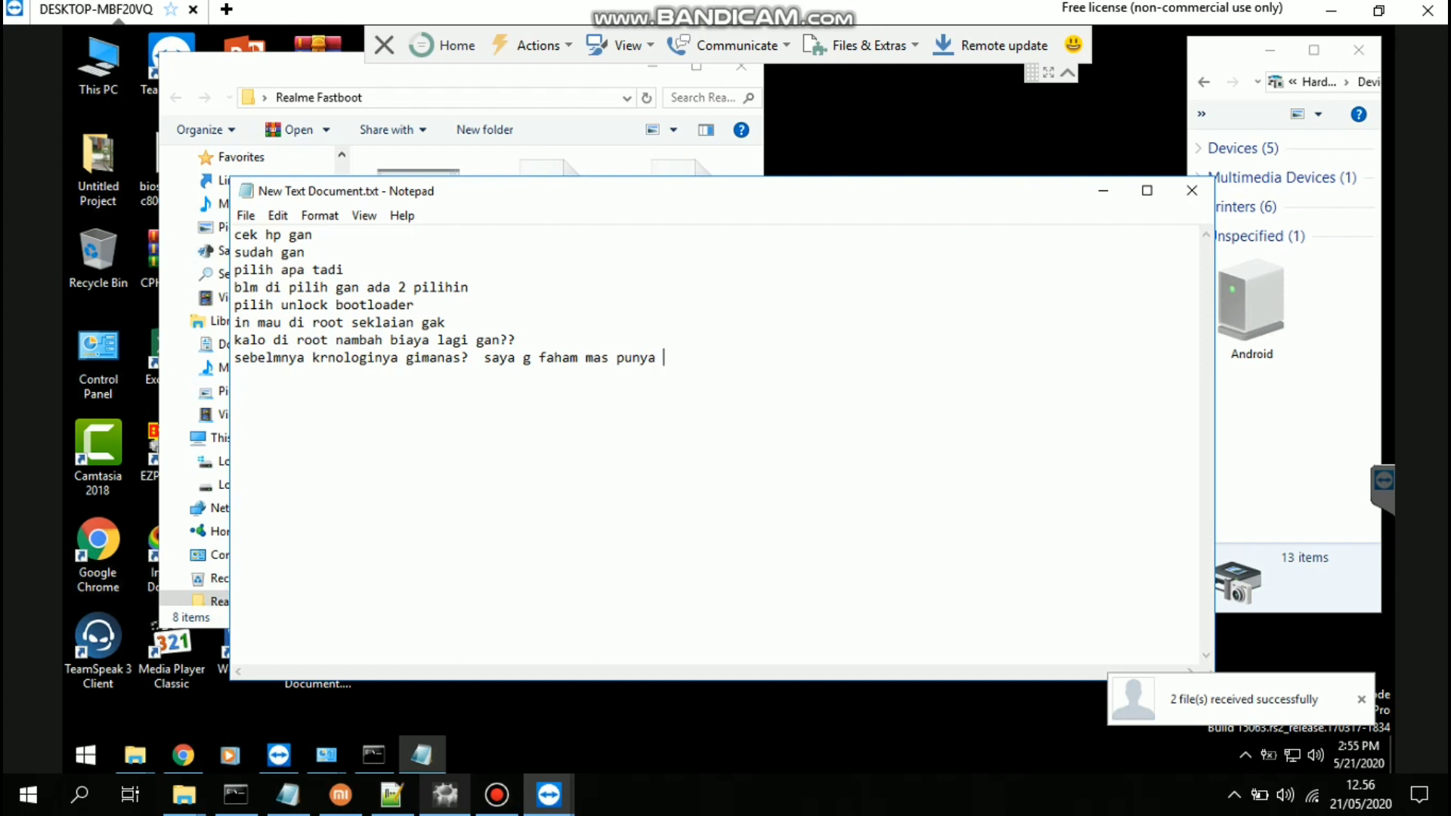
pyautogui.write('anak anak soalnya kayakny')
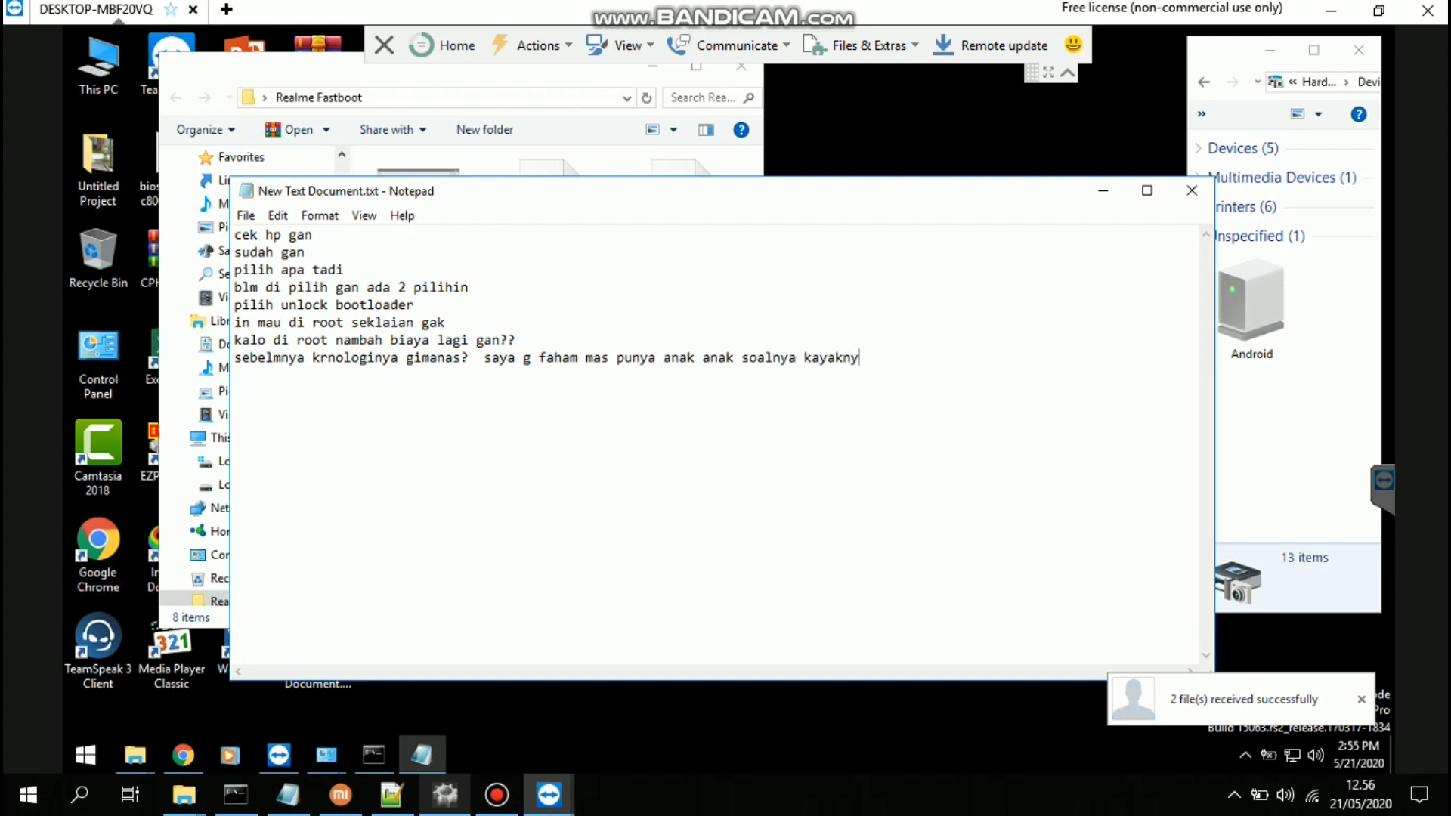
pyautogui.write('a mau di root sepertin')
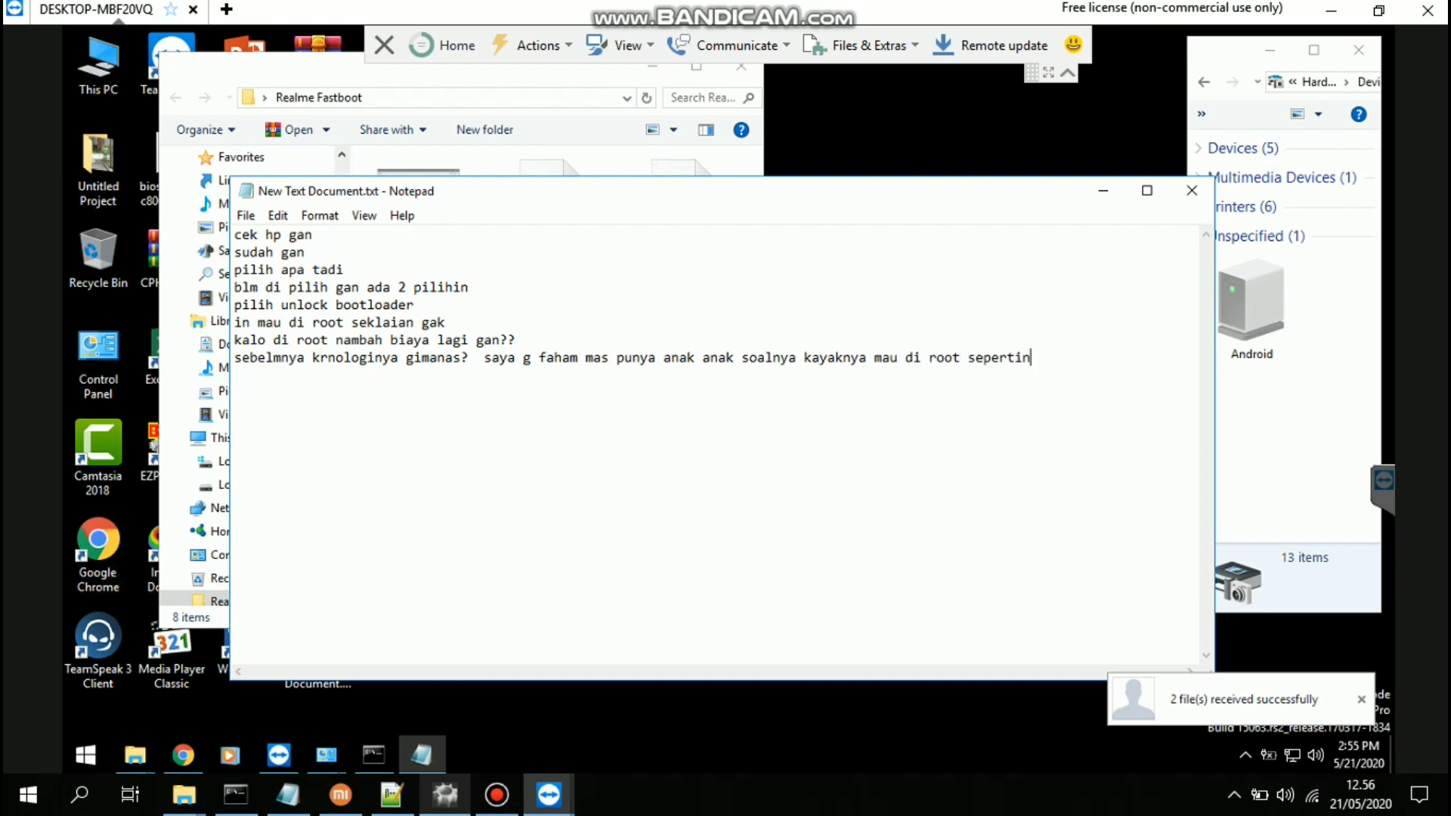
pyautogui.write('ya nih')
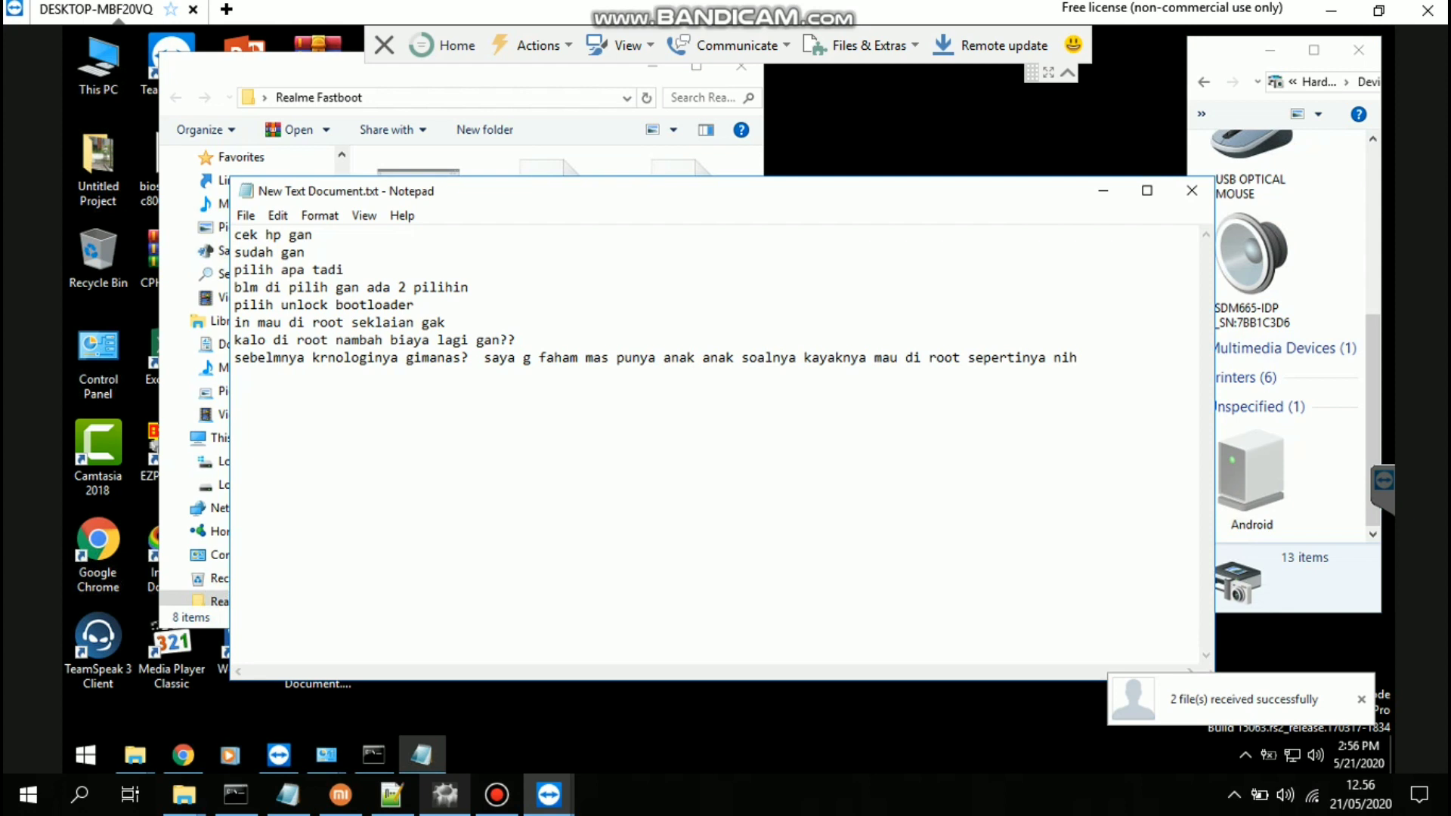
# Add a note line 'CEK APAKAH HPNYA UDAH NYALA', checking whether the phone has powered on
pyautogui.press('Return')
pyautogui.write('CEK APAKAH HPNYA UDA')
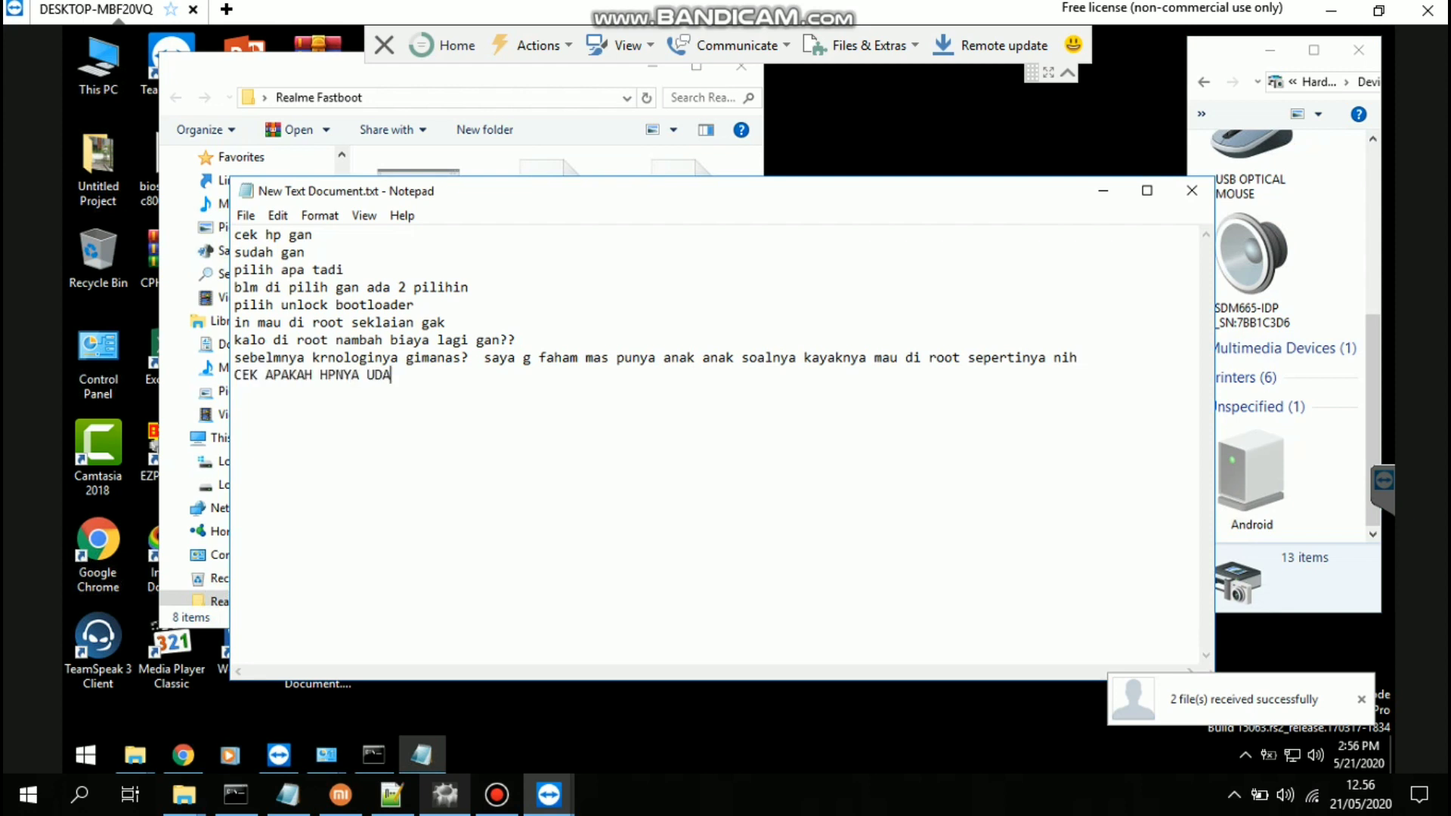
pyautogui.write('H NYALA sudah nyak')
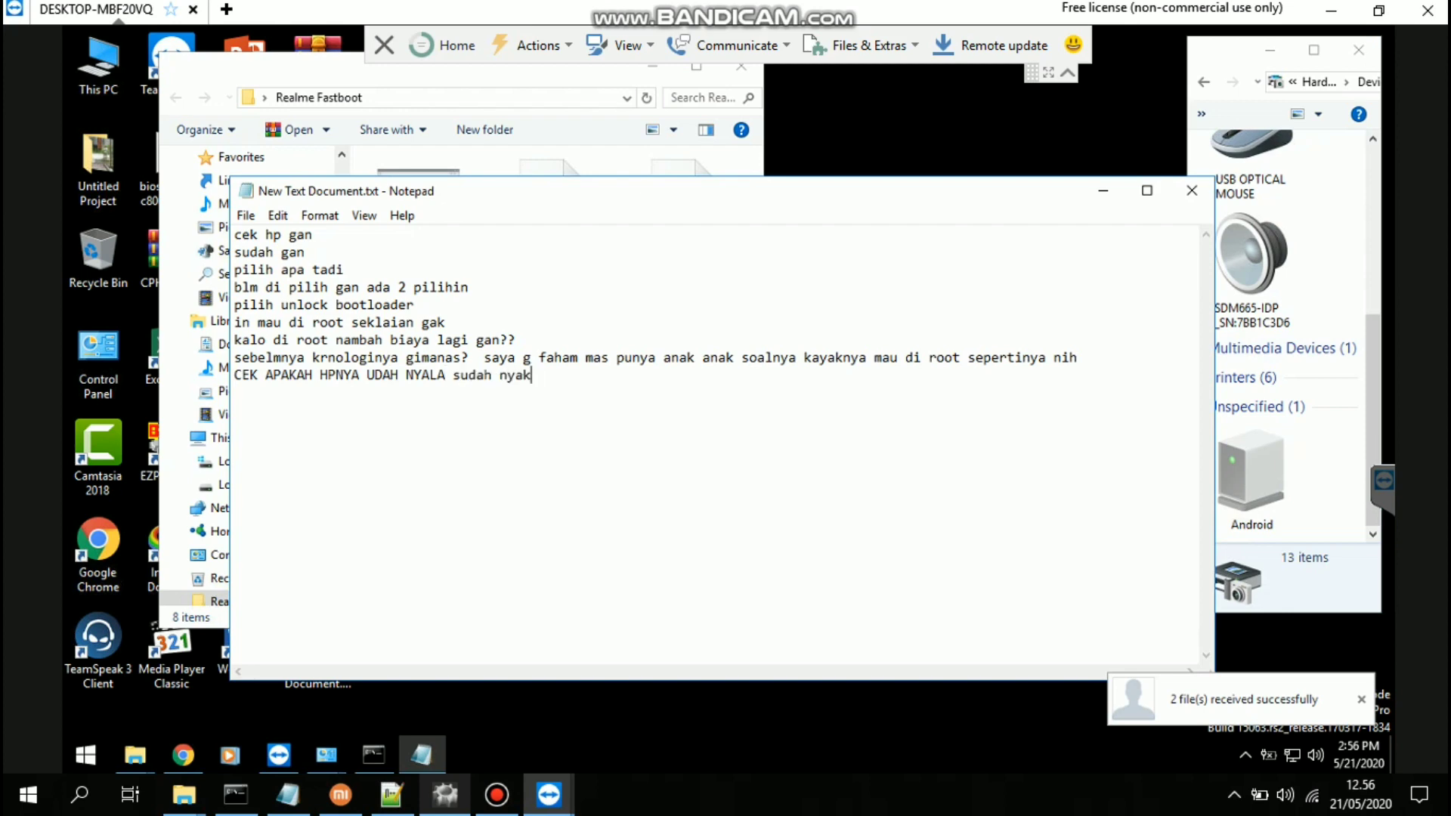
pyautogui.press('BackSpace')
pyautogui.write('la mas masuk ke b')
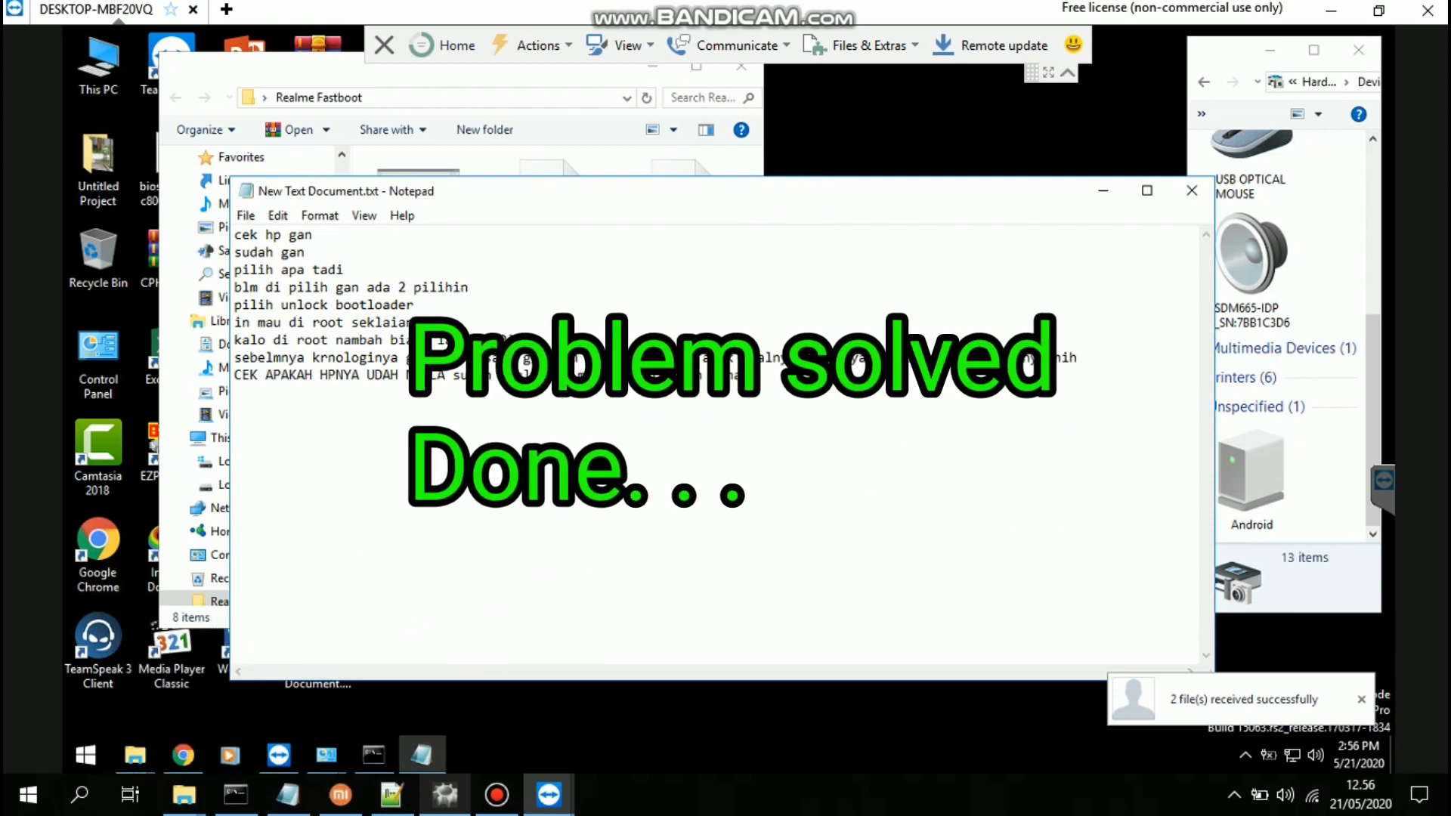
pyautogui.press('Return')
pyautogui.write('ATUE')
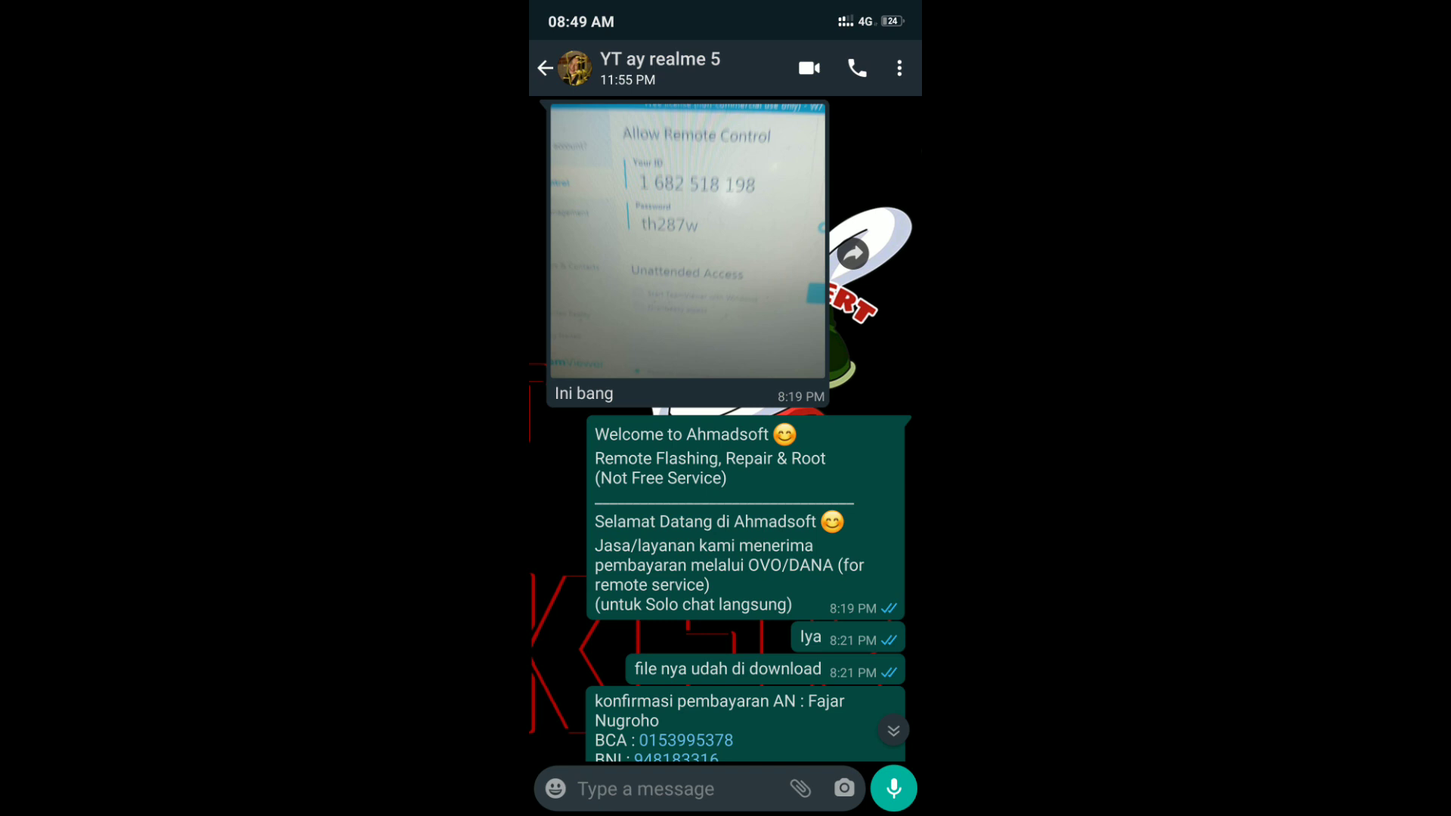
pyautogui.scroll(-10, 726, 430)
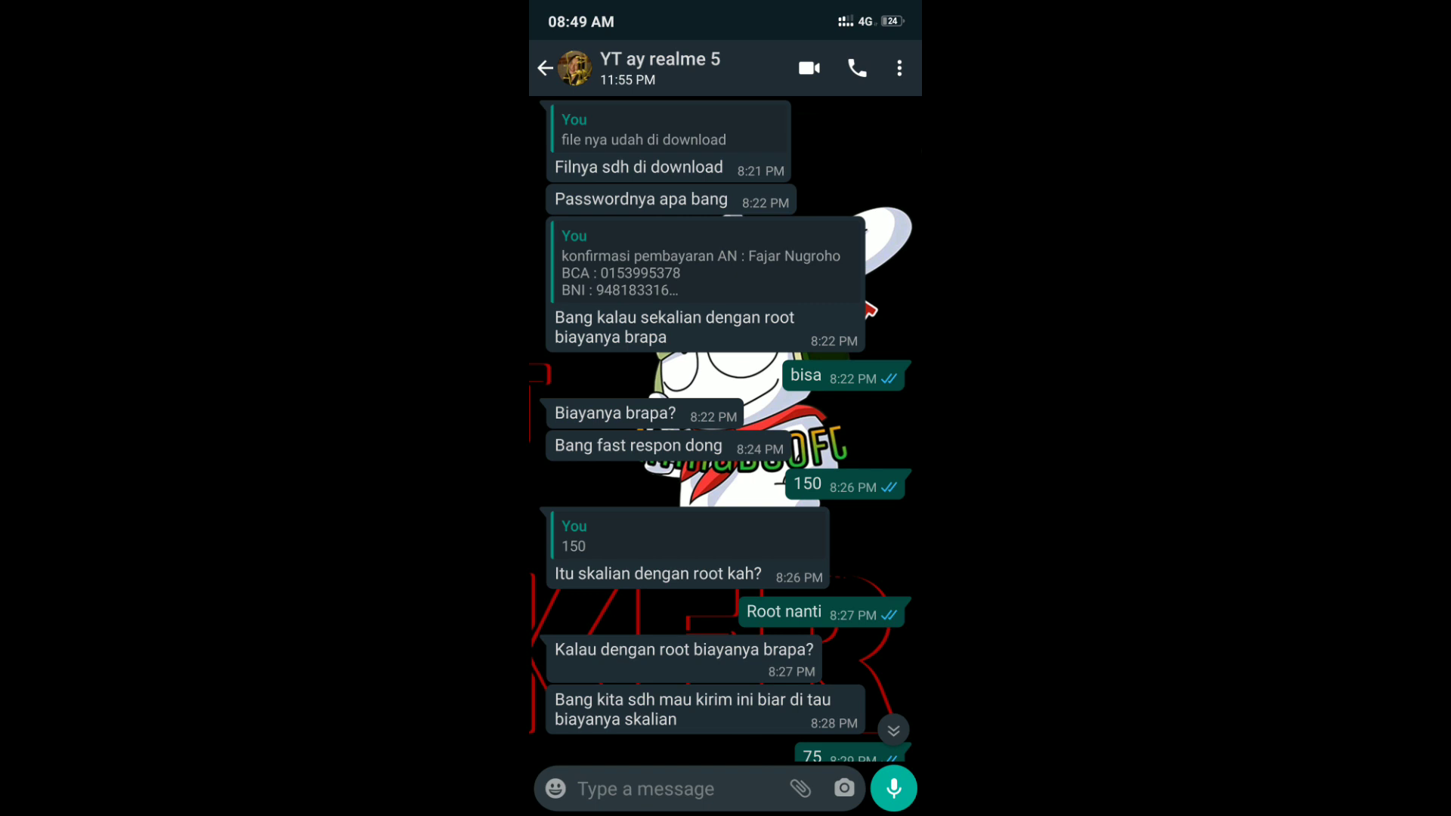
pyautogui.scroll(-8, 726, 431)
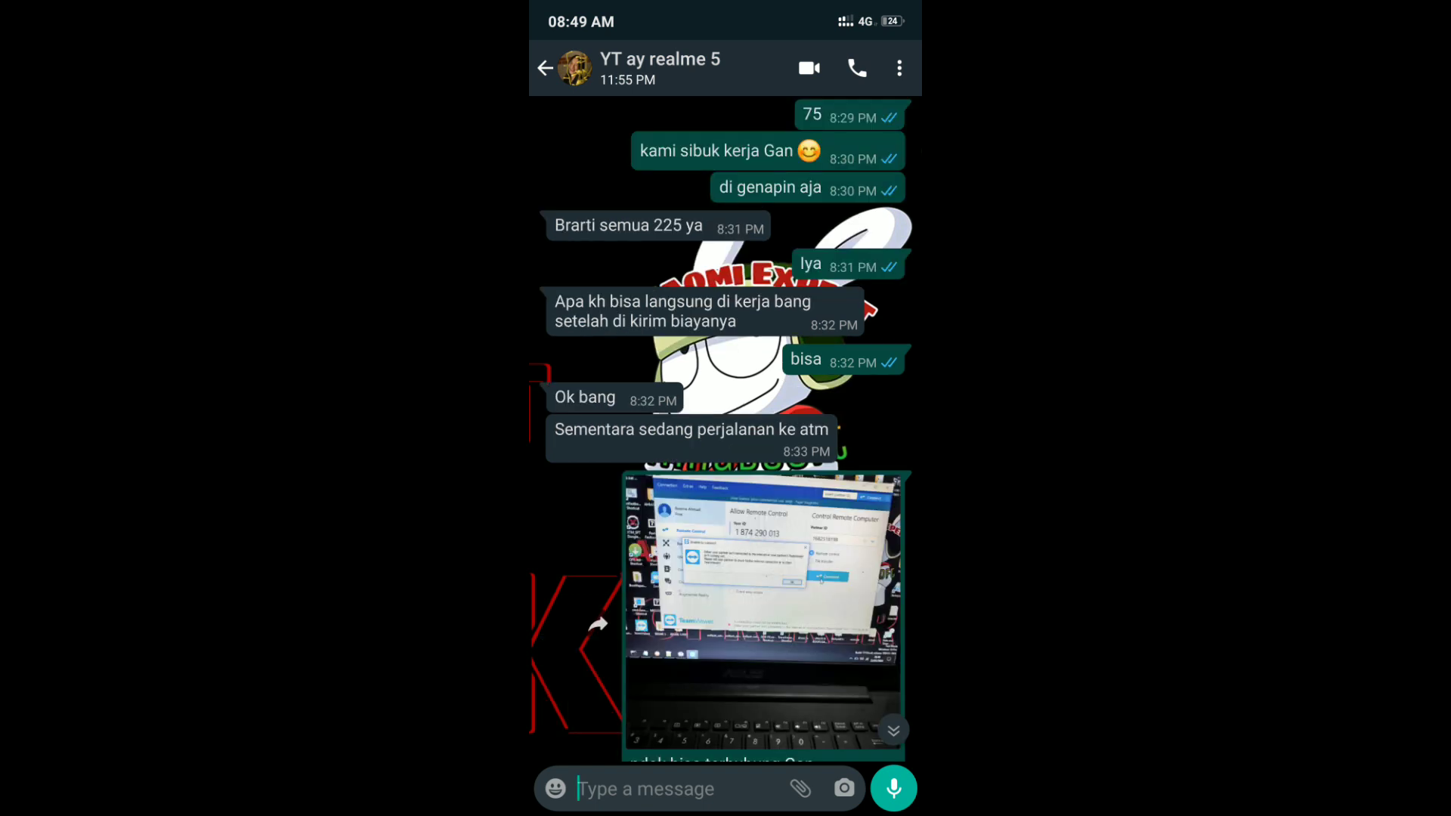